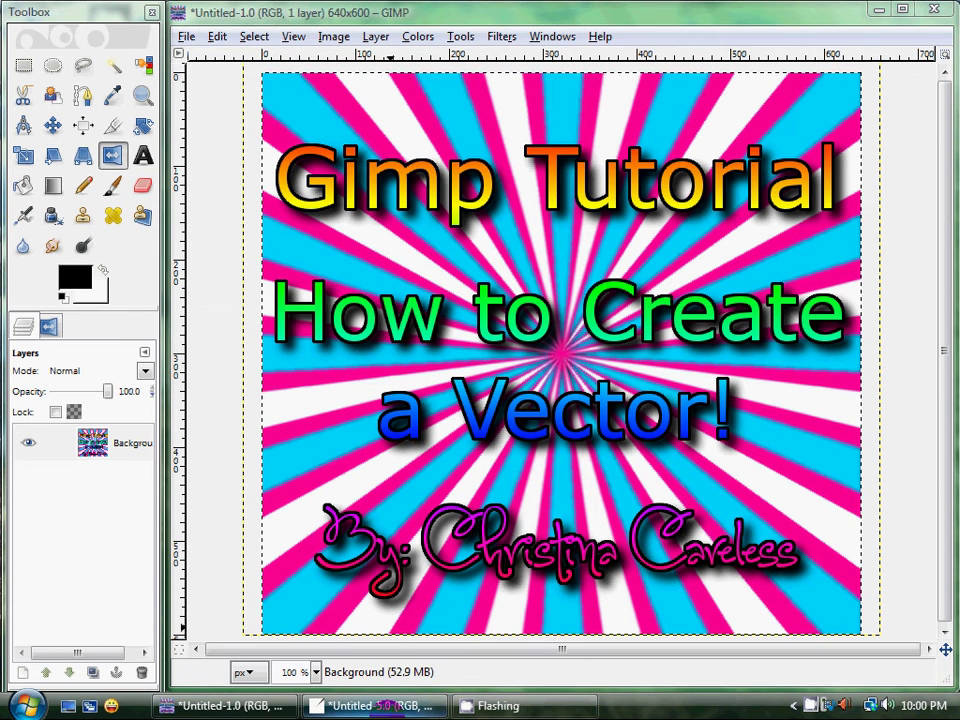
Step: From the Untitled-5.0 wedge image, create a new image 100 px wide and 100 px high
left_click(380, 706)
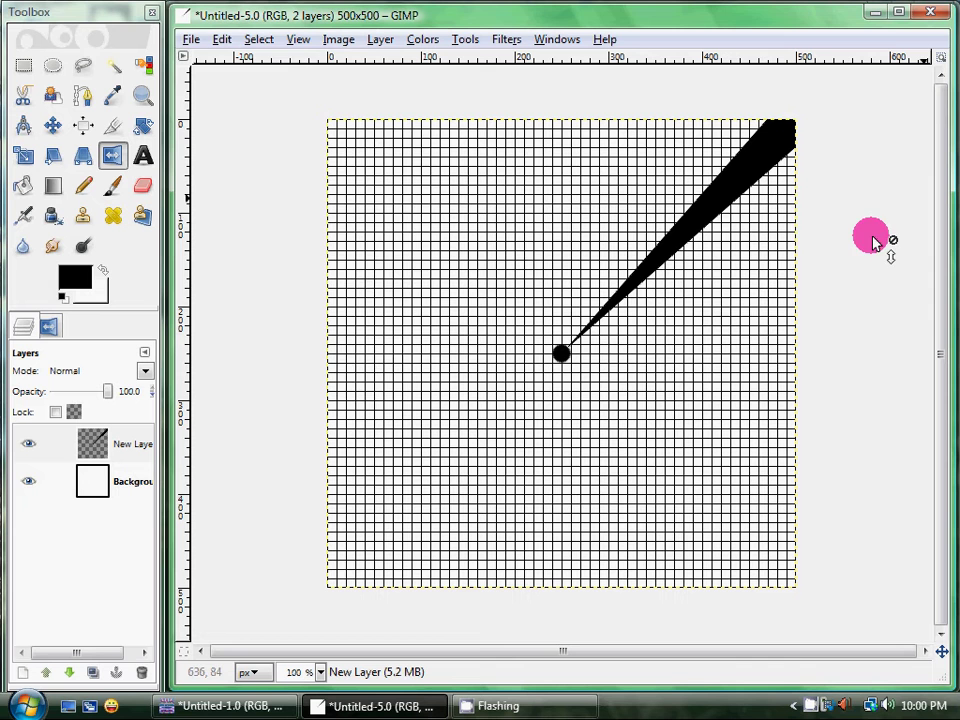
left_click(190, 40)
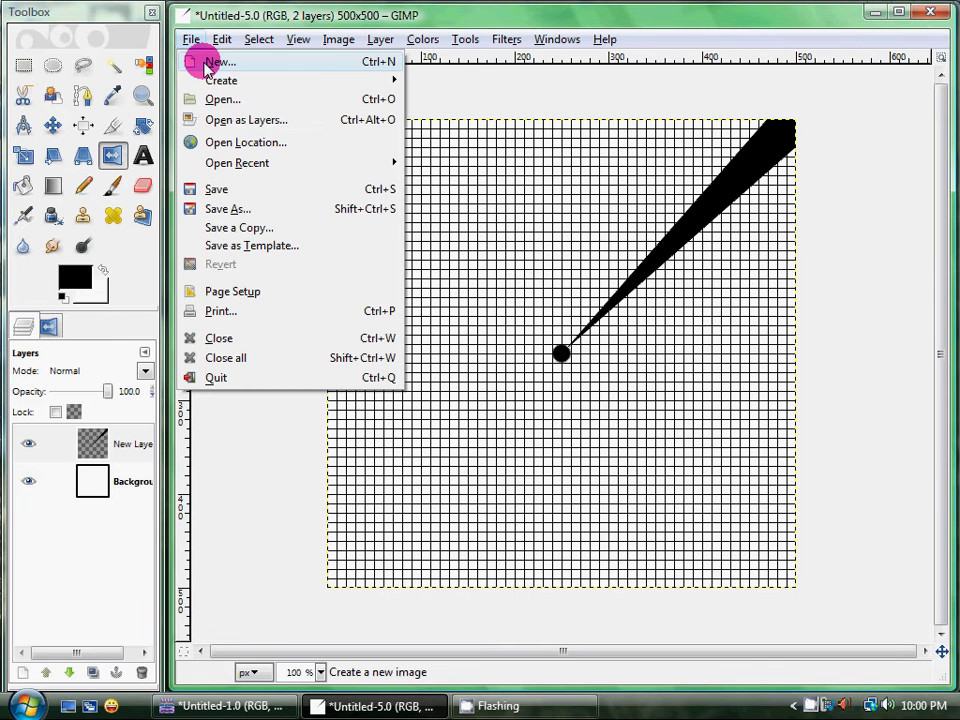
left_click(210, 62)
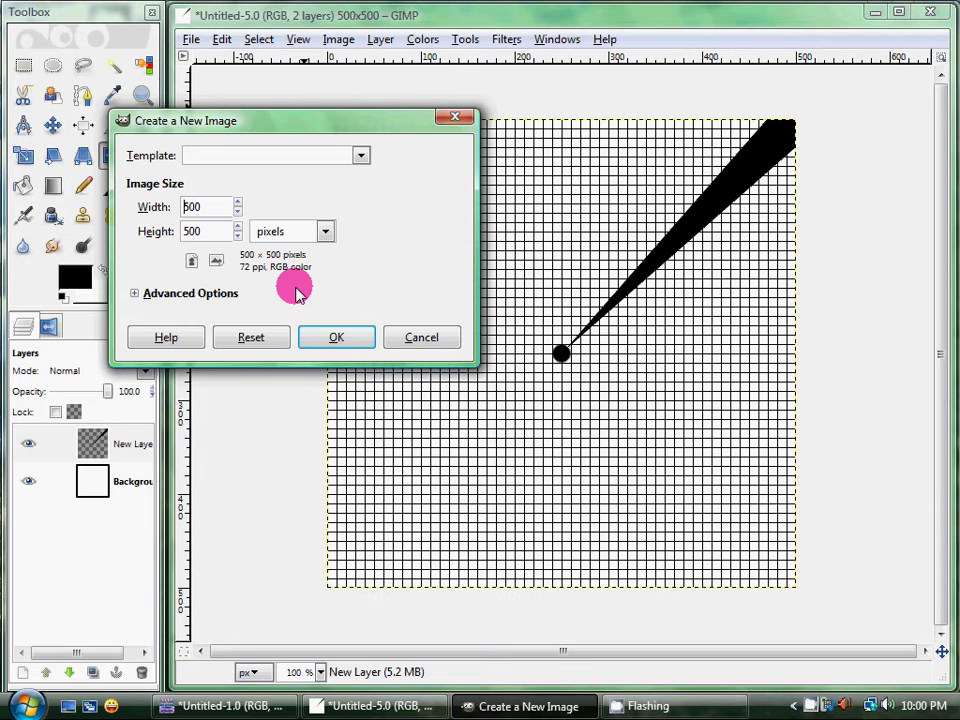
left_click_drag(310, 122, 357, 115)
left_click_drag(258, 207, 190, 196)
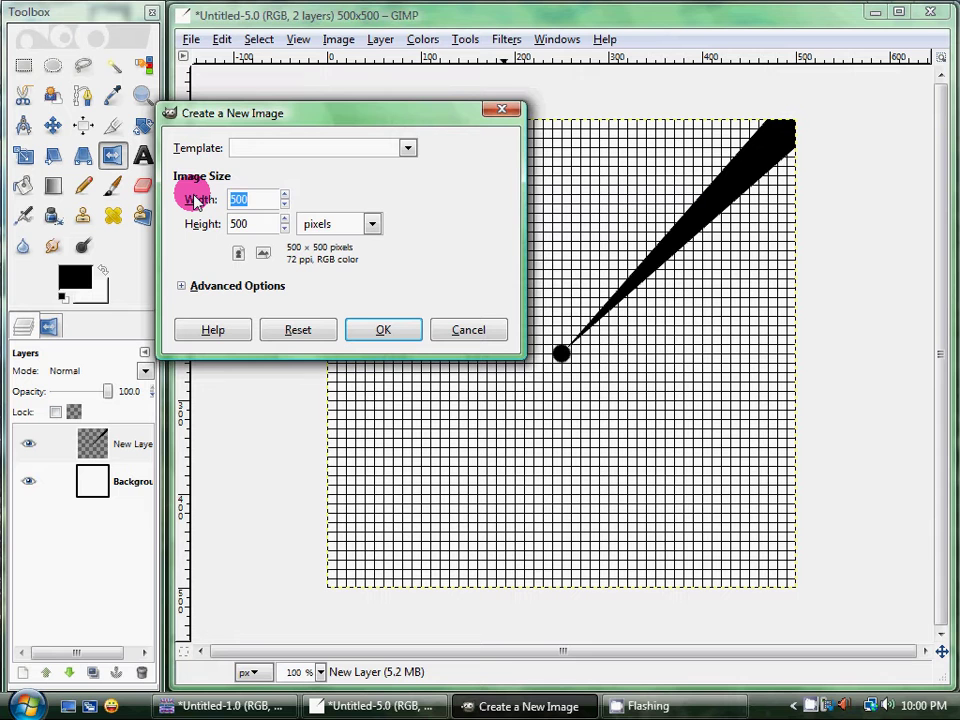
type("100")
left_click_drag(214, 222, 189, 223)
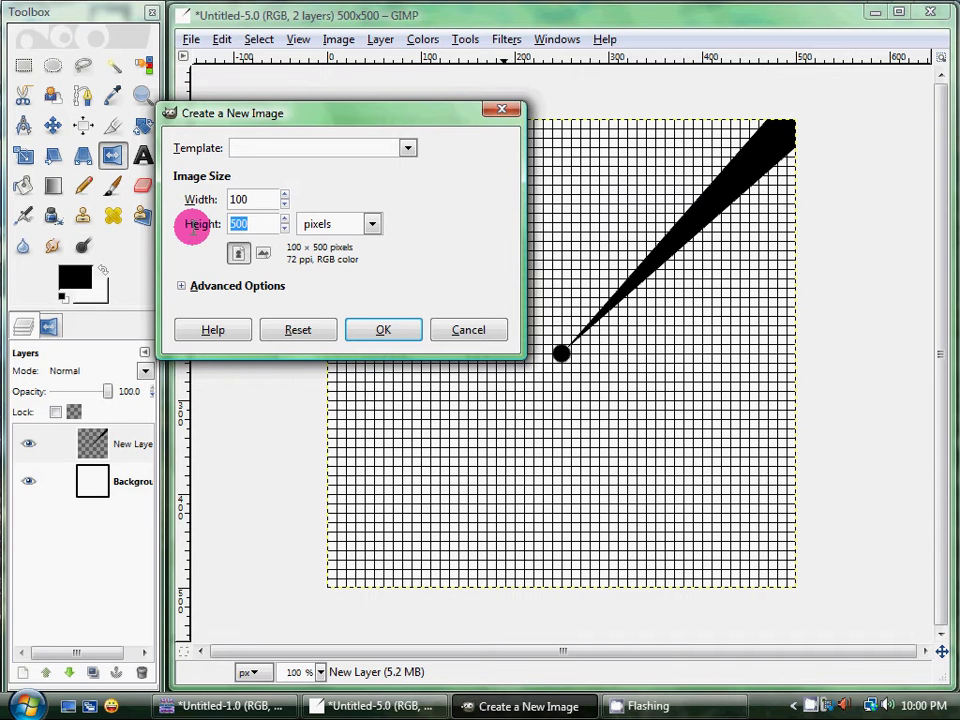
type("100")
left_click(411, 336)
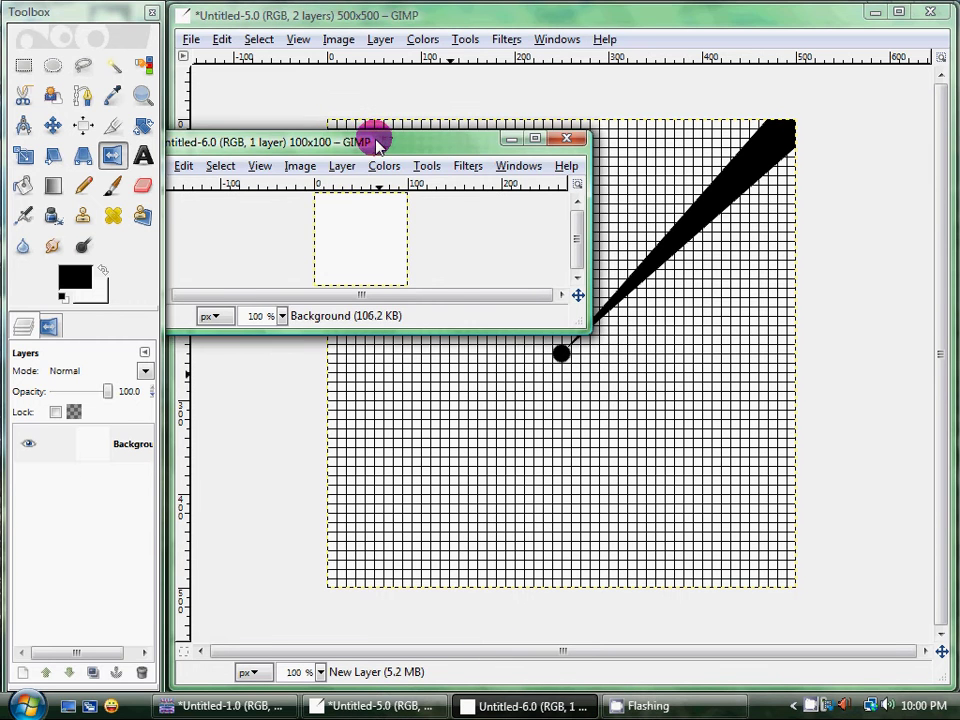
Step: Enlarge the new image's window and zoom the 100×100 canvas in to 550%
left_click_drag(375, 135, 421, 22)
left_click(600, 289)
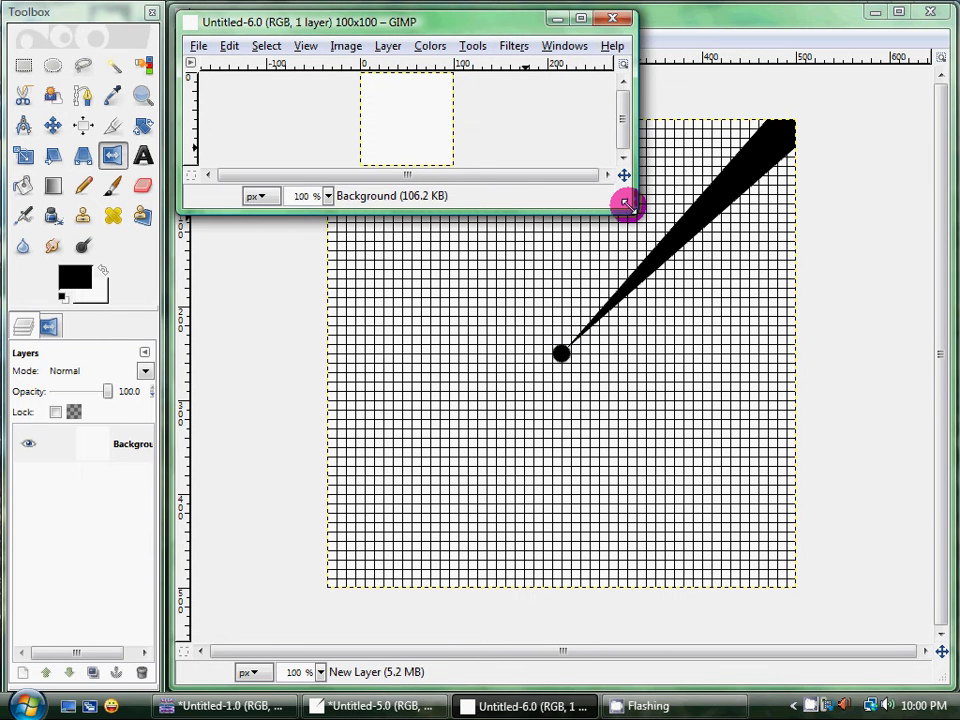
left_click_drag(630, 210, 936, 655)
left_click(142, 95)
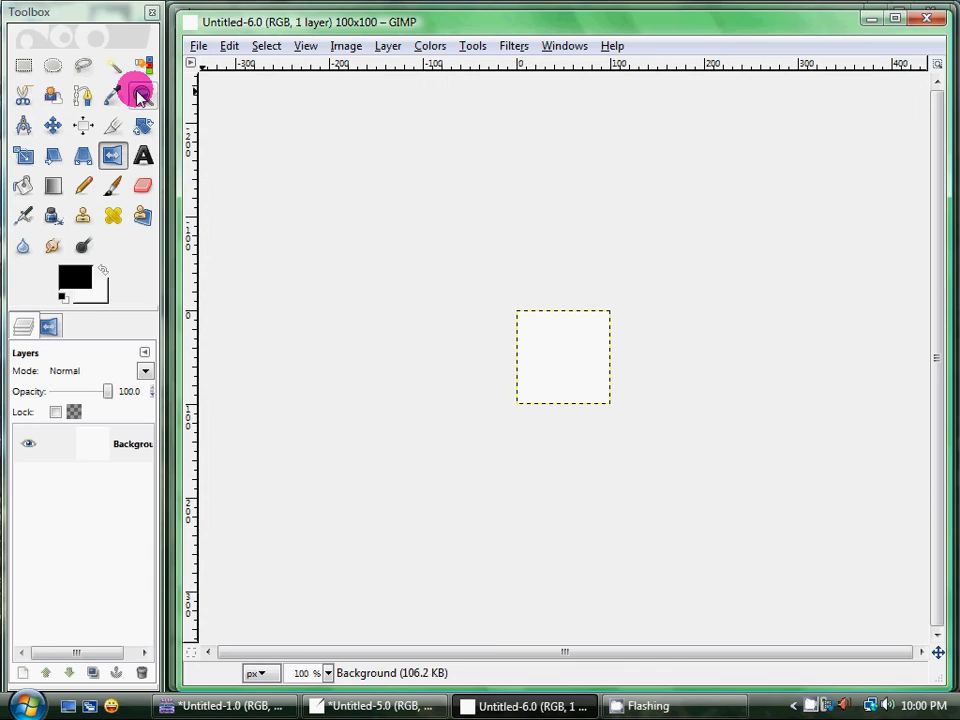
left_click(632, 369)
left_click(632, 372)
left_click(632, 372)
left_click(632, 372)
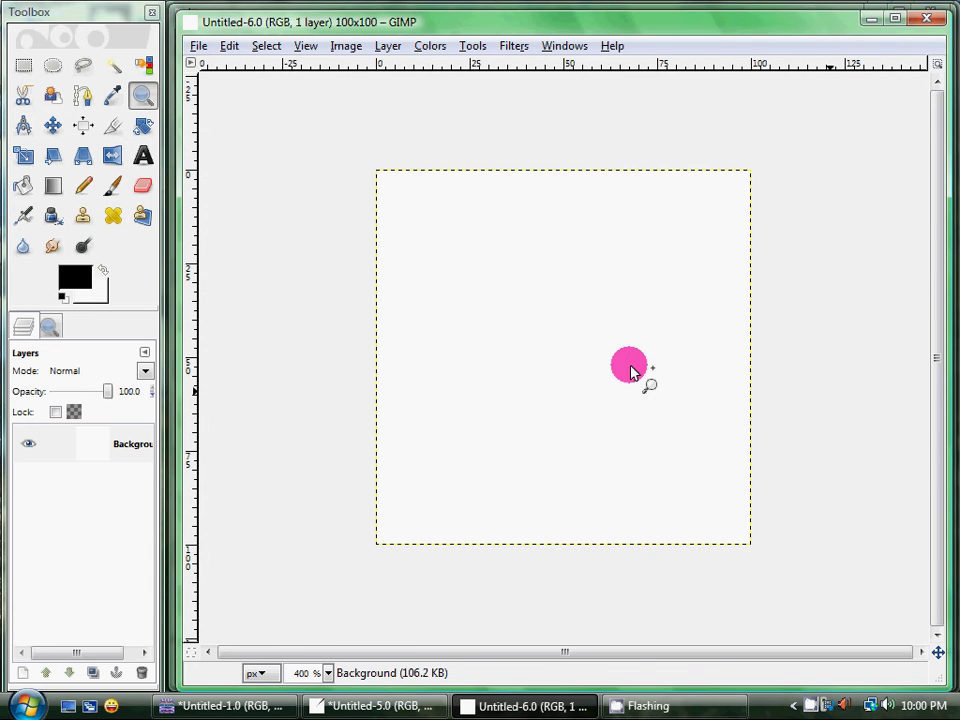
left_click(632, 372)
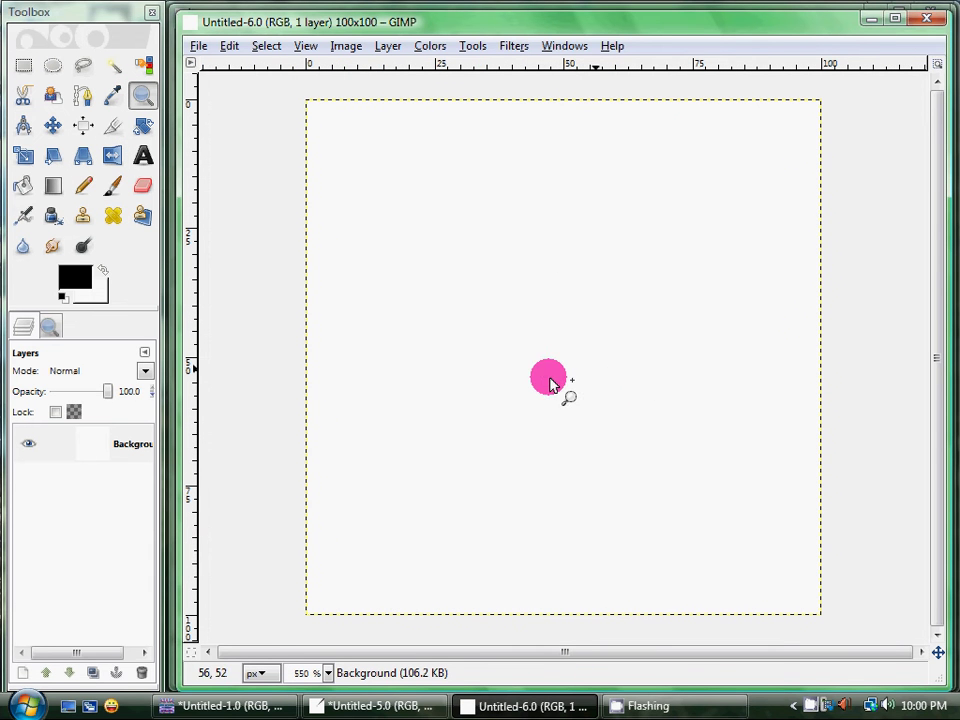
Step: Add a transparent New Layer to the 100×100 image and make it active
left_click(392, 50)
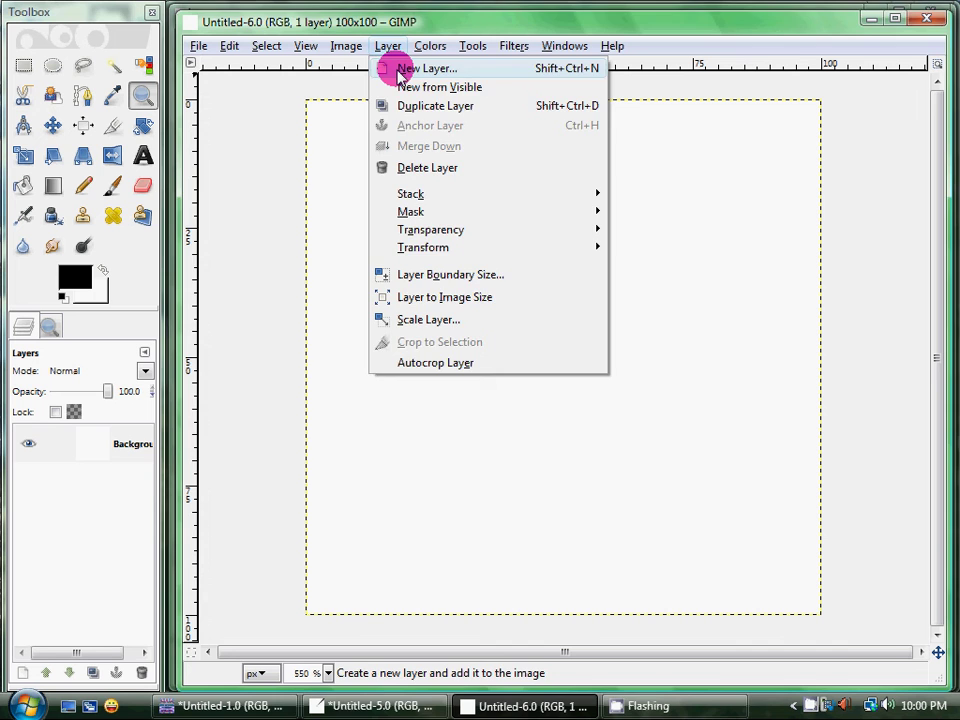
left_click(399, 69)
left_click(295, 452)
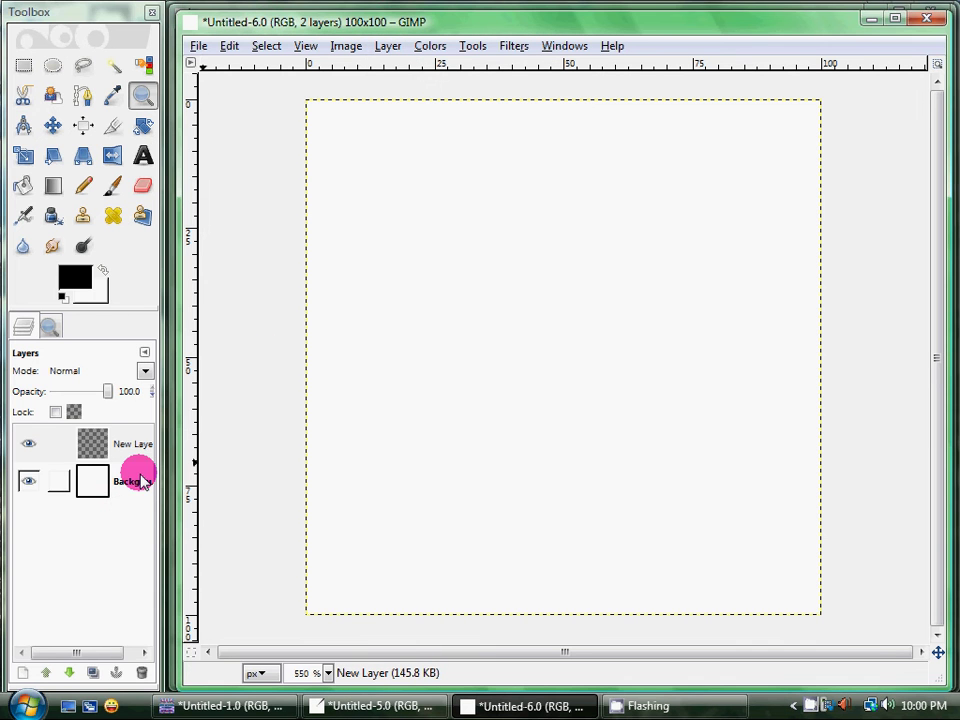
left_click(135, 448)
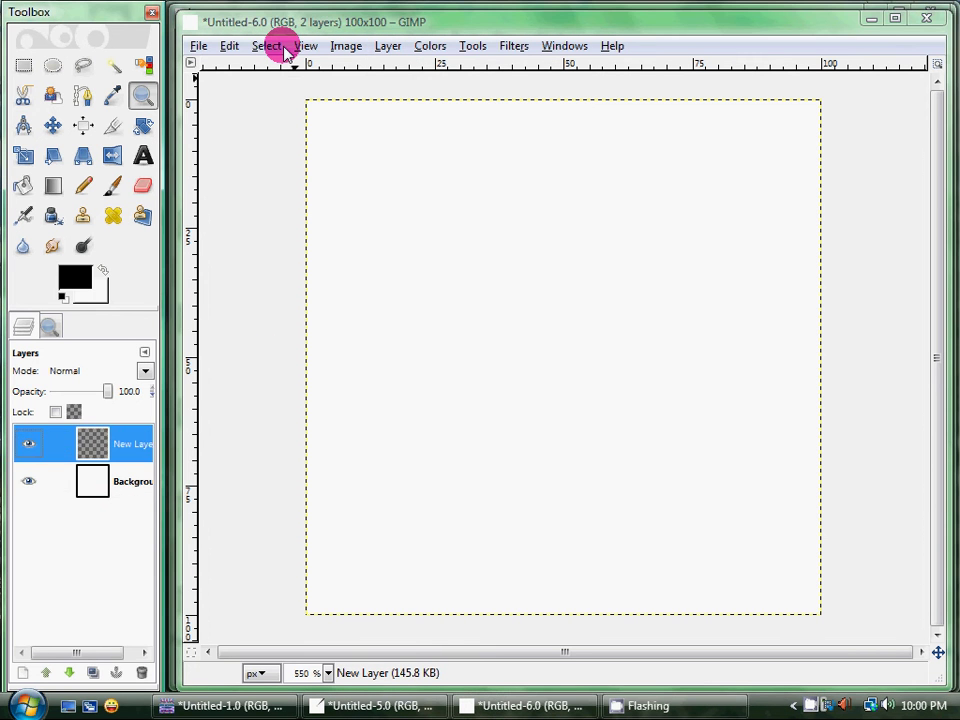
Step: Show the grid over the canvas, then return to the Untitled-5.0 wedge image
left_click(279, 48)
left_click(318, 48)
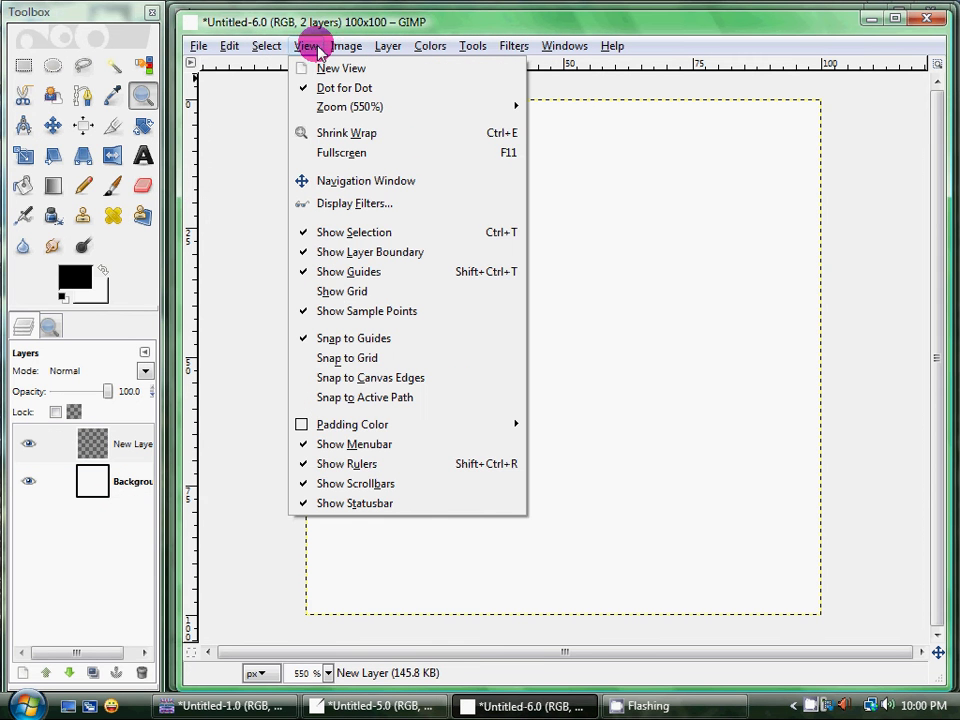
left_click(340, 292)
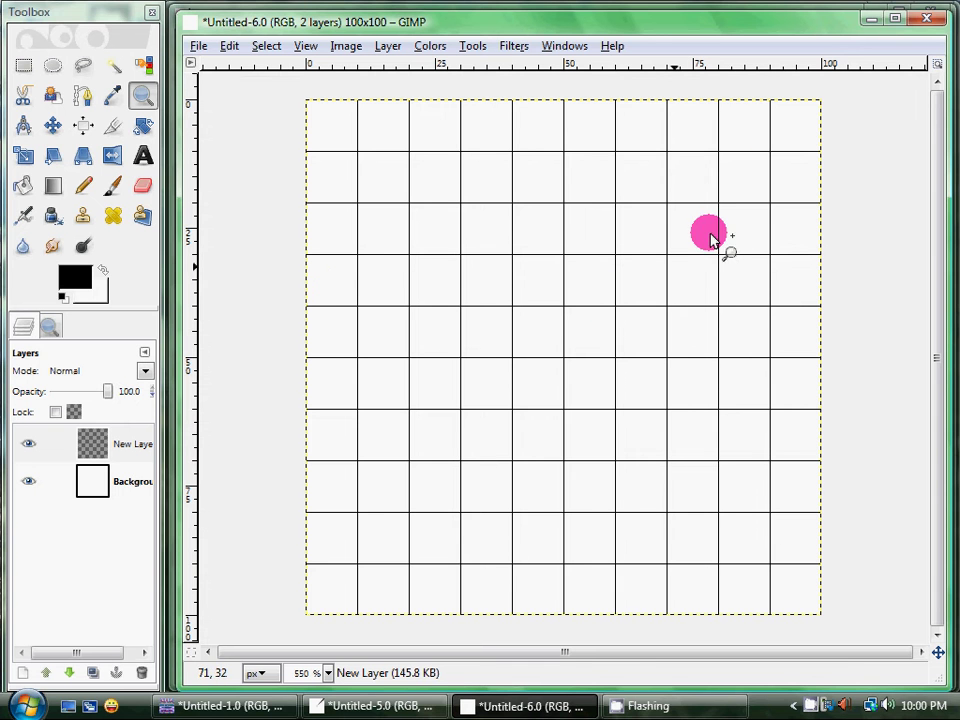
left_click(380, 706)
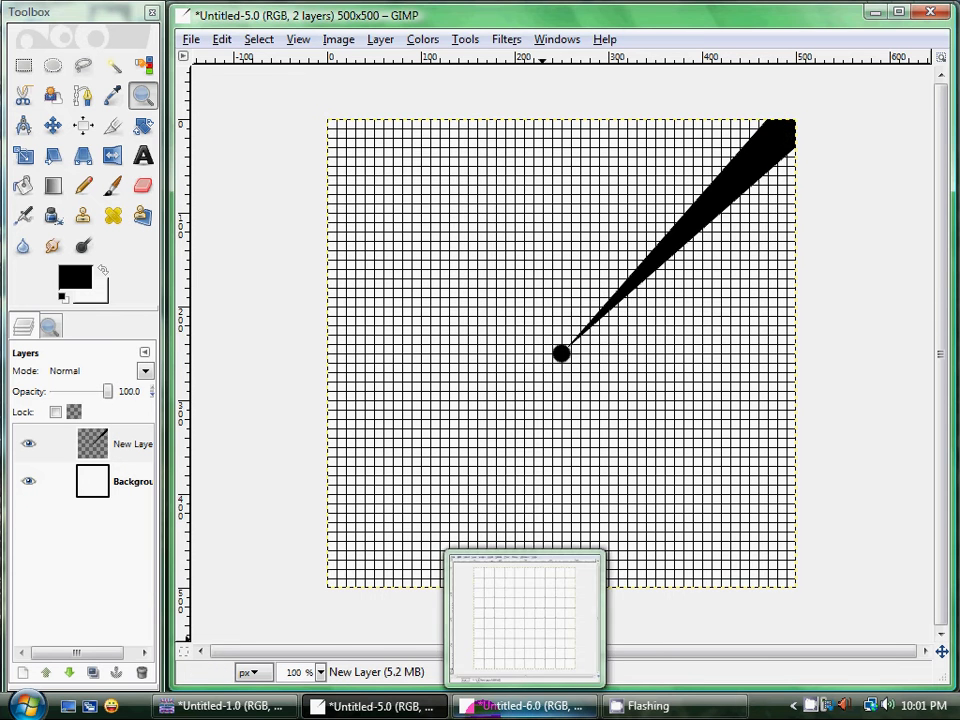
Step: Paint a soft black dot with the Paintbrush at the centre of the 100×100 image's New Layer
left_click(470, 706)
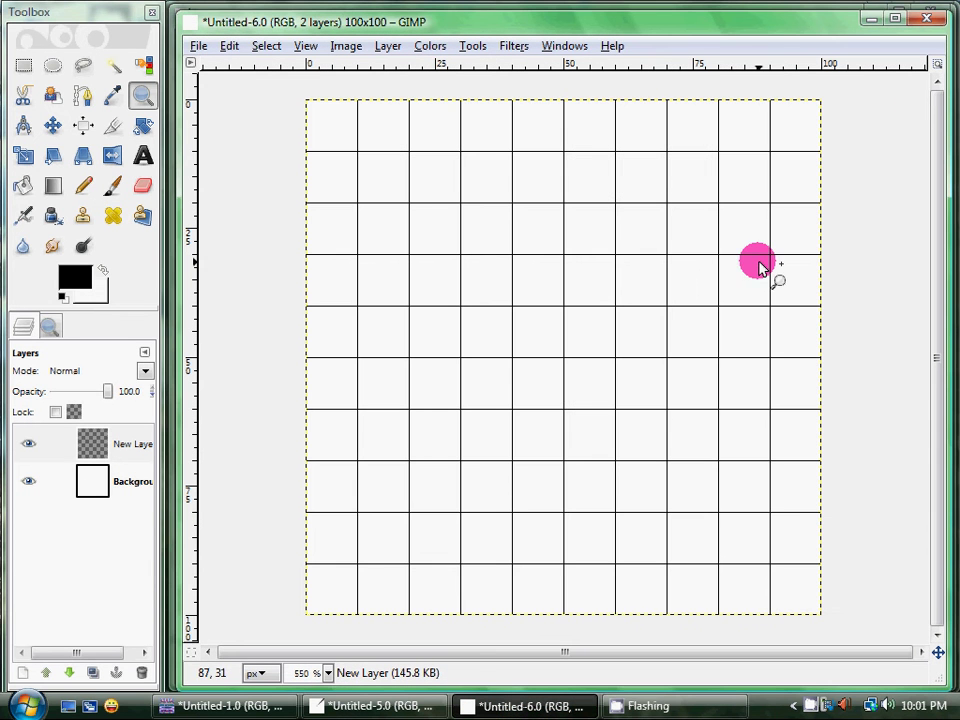
left_click(113, 185)
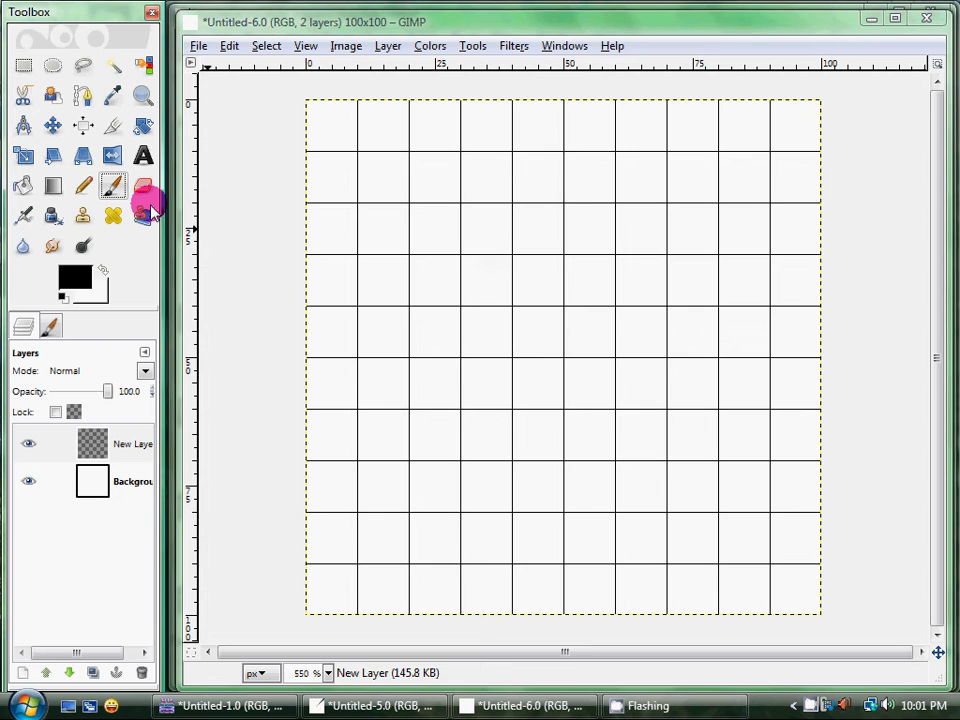
left_click(563, 365)
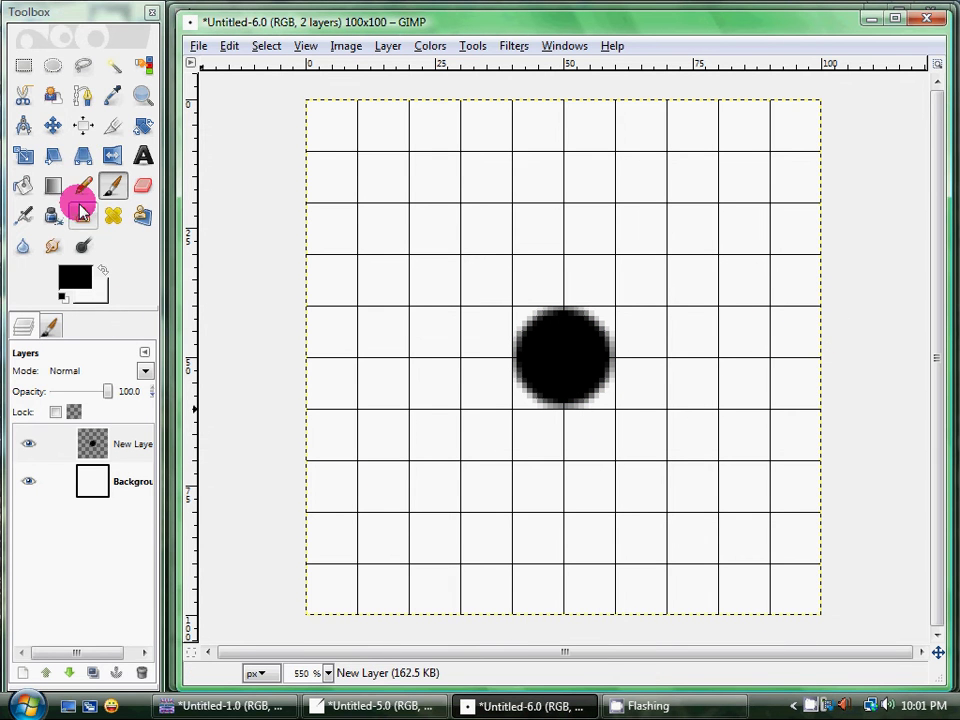
Step: Draw a free-select wedge from the dot's centre out to the top-right corner
left_click(80, 66)
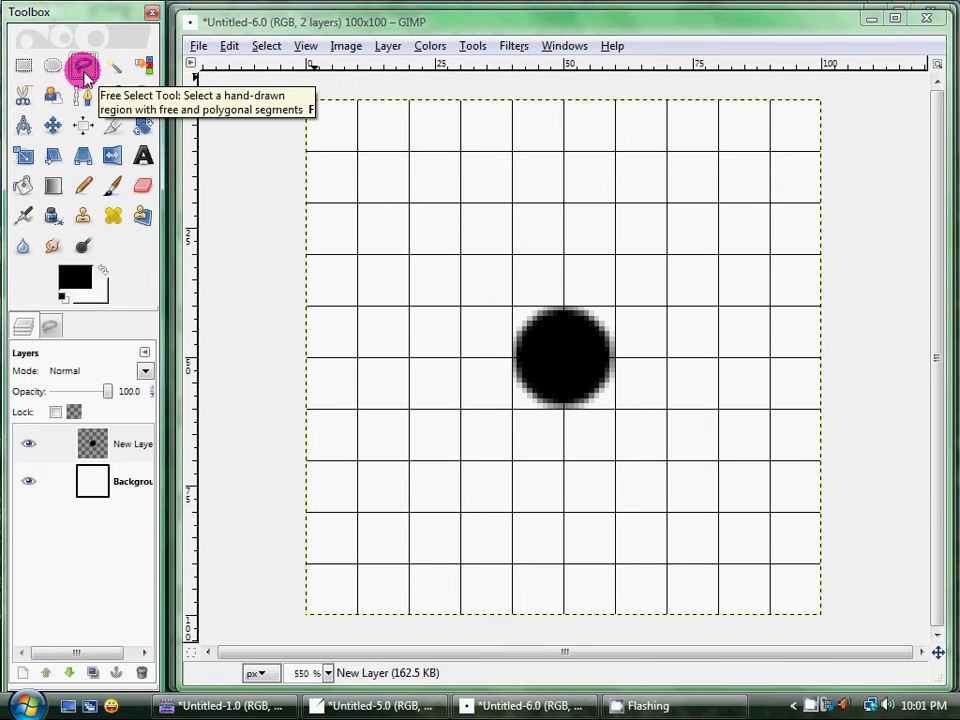
left_click(562, 356)
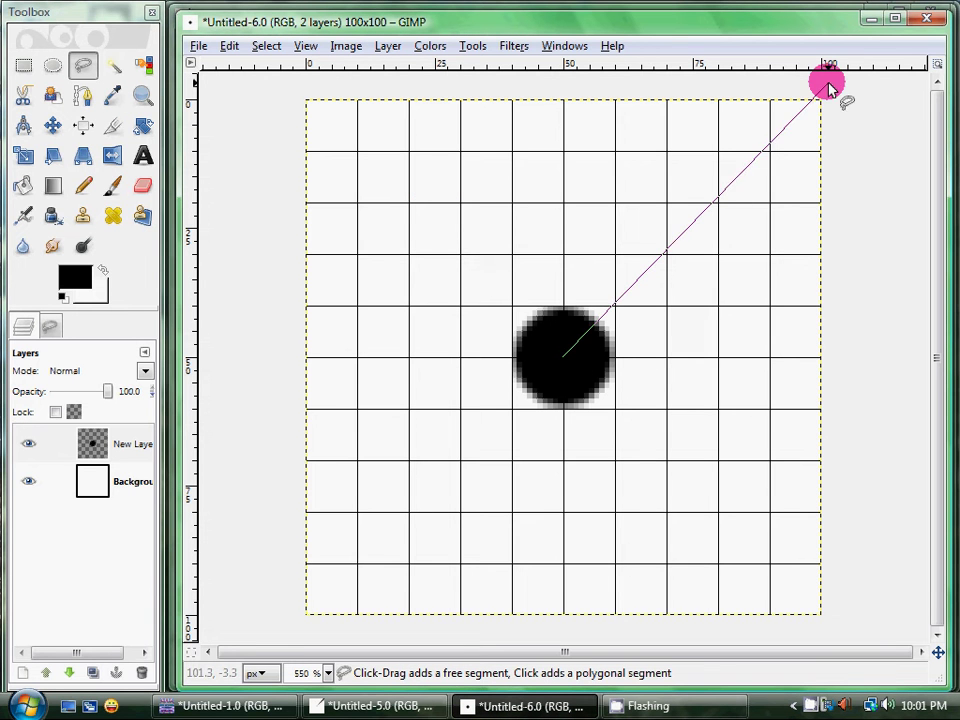
left_click(783, 85)
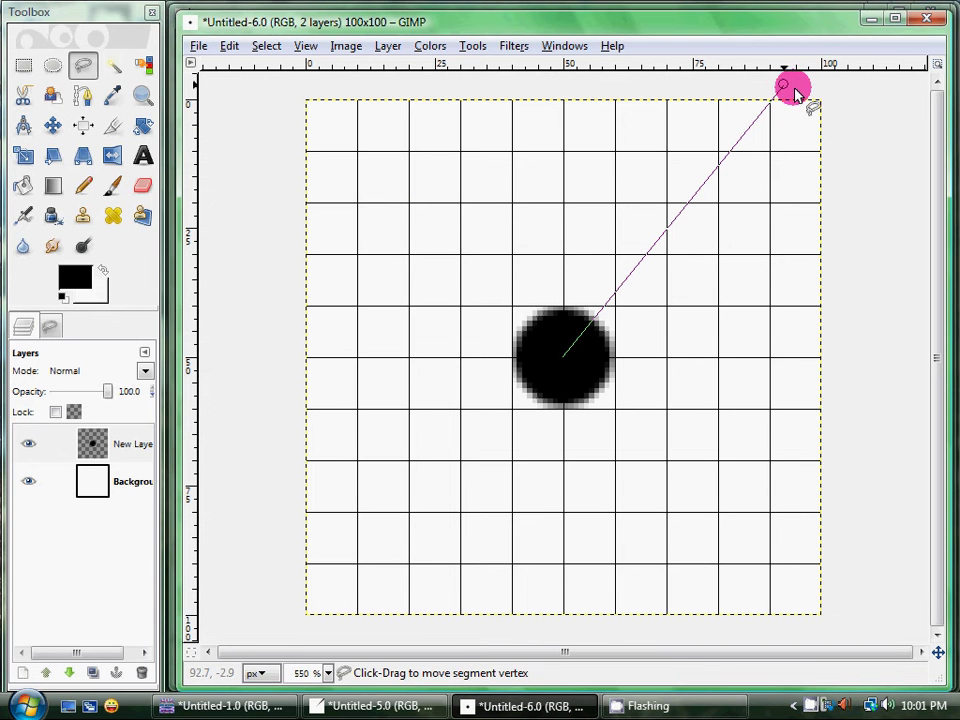
left_click(827, 91)
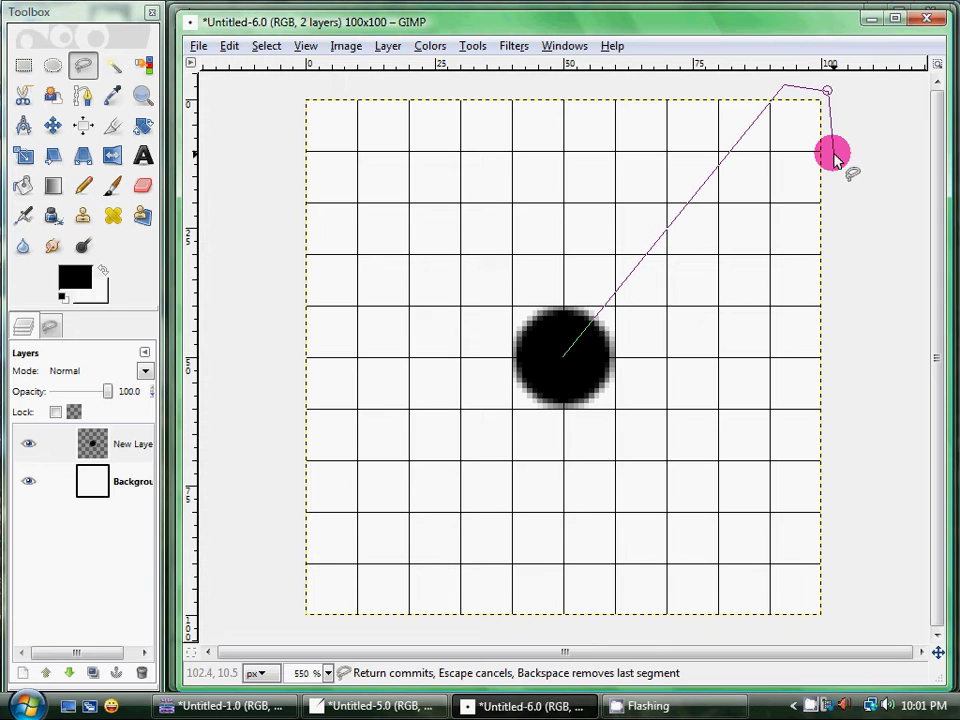
left_click(829, 153)
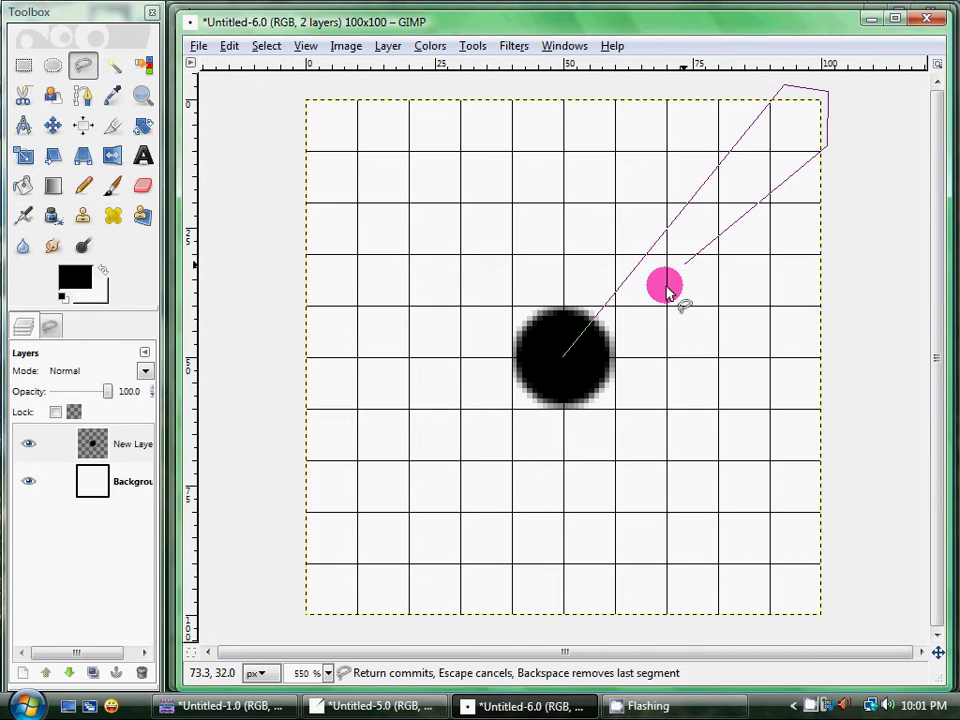
left_click(563, 357)
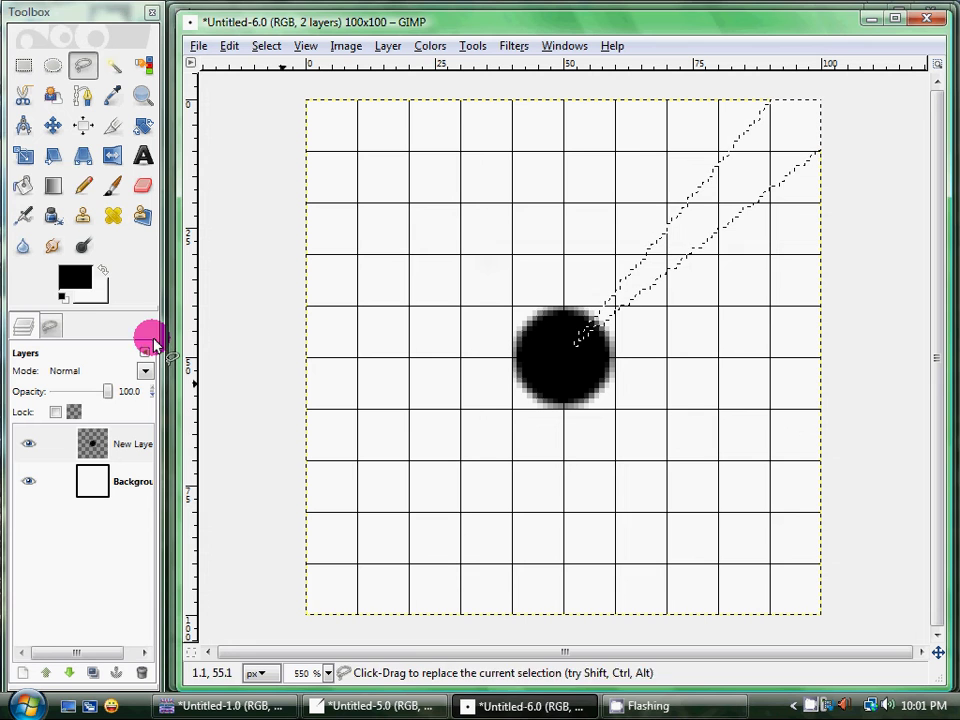
Step: Fill the wedge selection with black, then remove the selection with Select > None
left_click(25, 183)
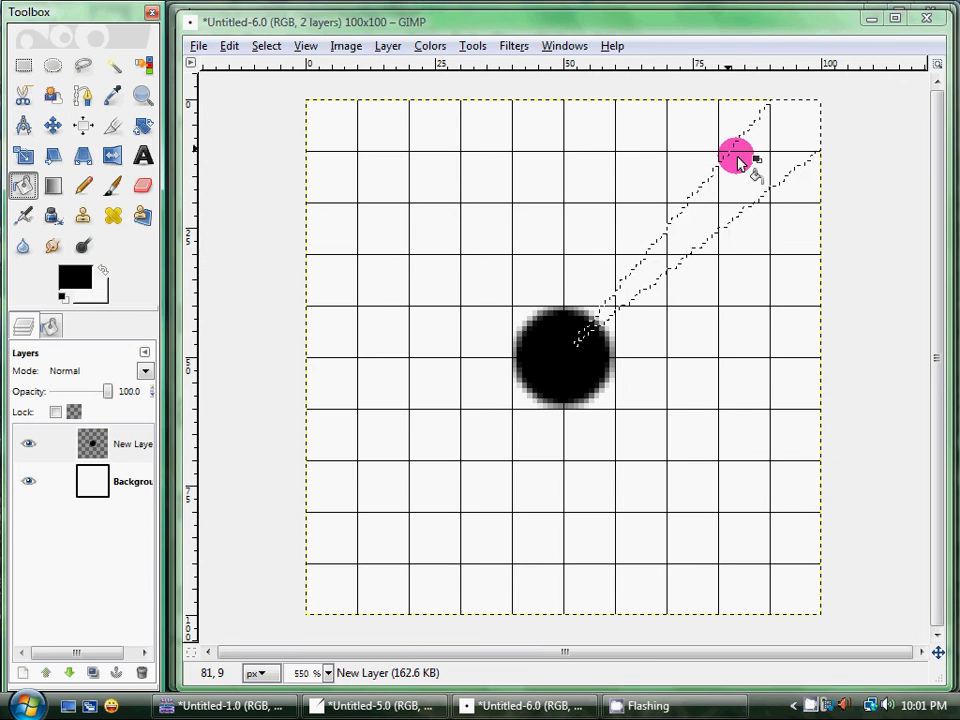
left_click(737, 163)
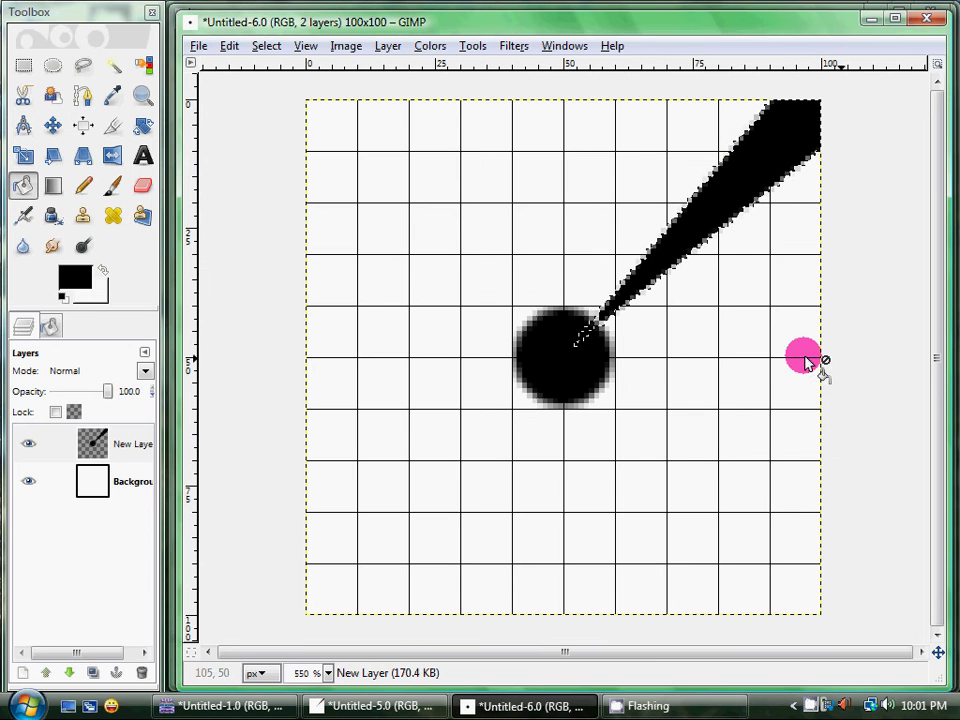
left_click(266, 47)
left_click(264, 91)
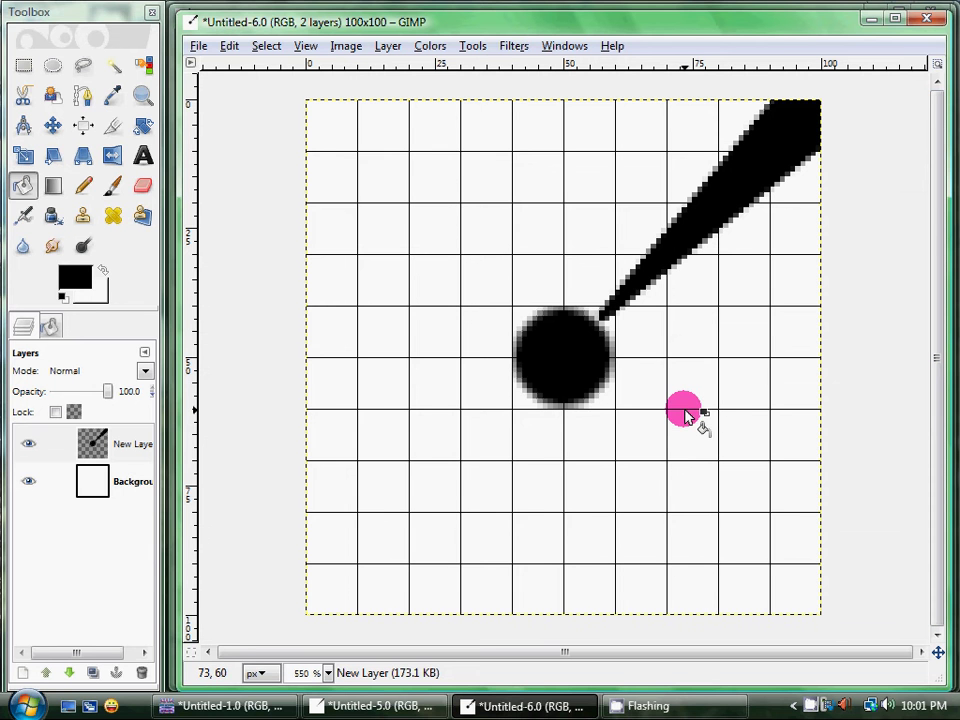
Step: Bring the Untitled-5.0 window with the dot and single ray to the front
left_click(332, 706)
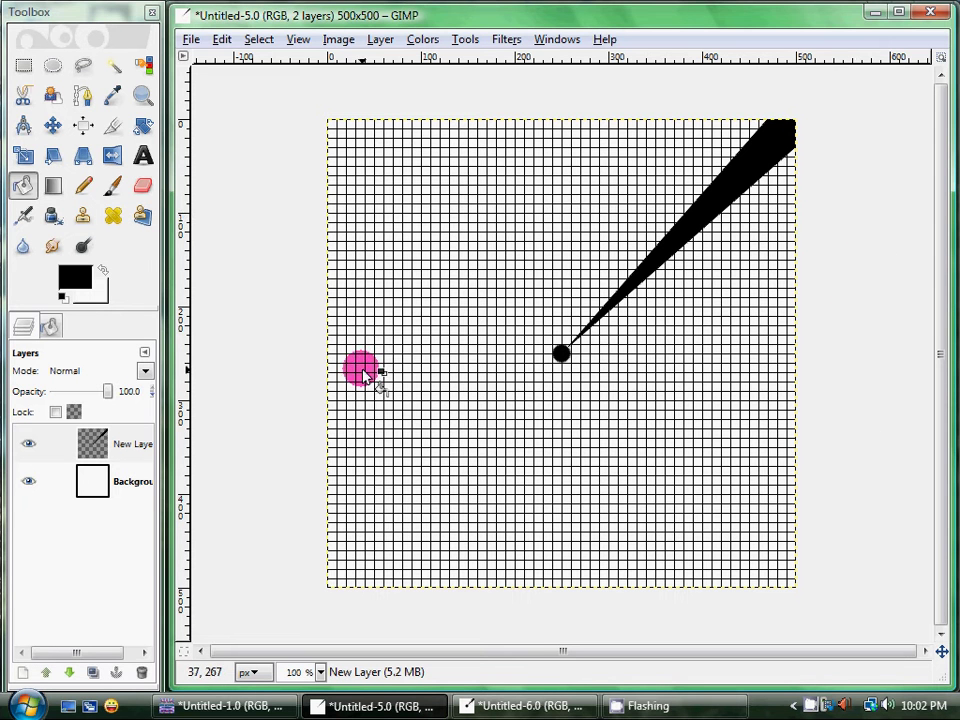
Step: Duplicate the wedge layer New Layer three times
left_click(128, 452)
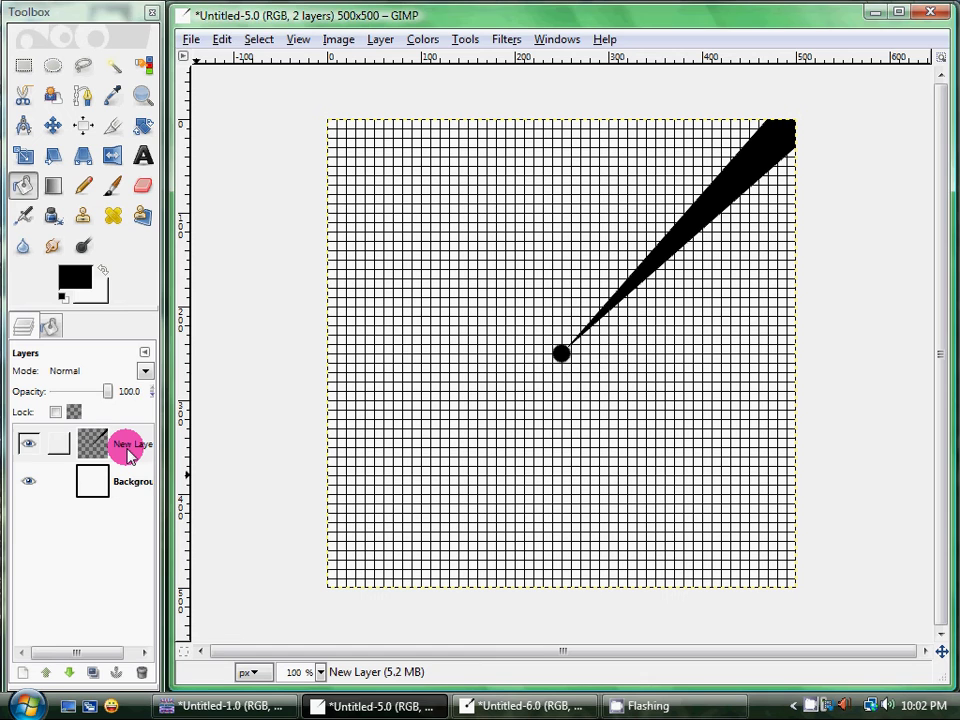
right_click(128, 452)
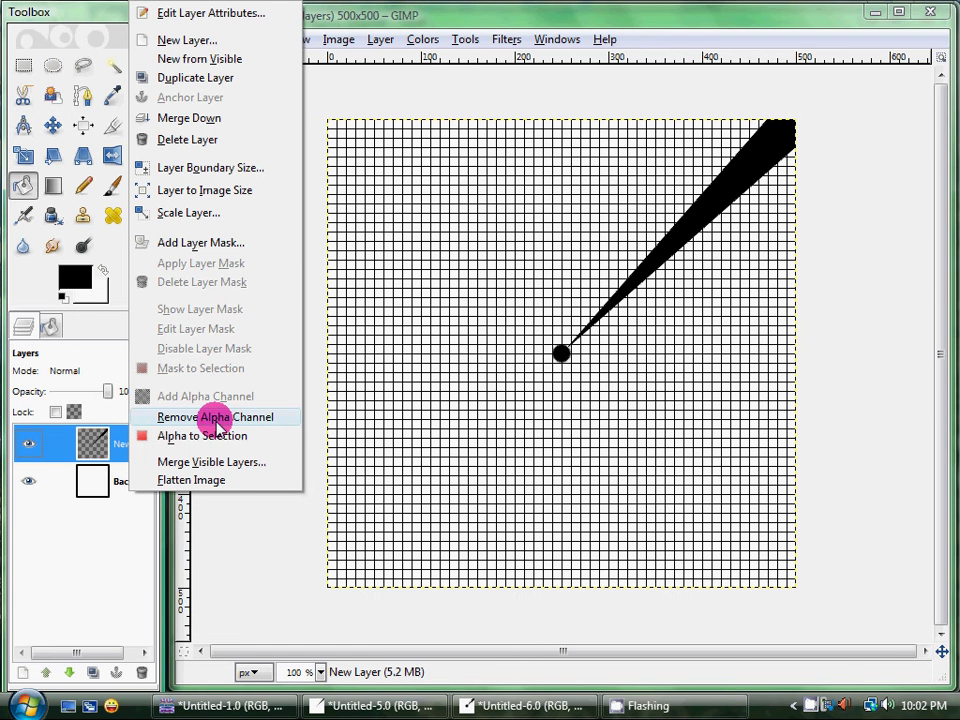
left_click(221, 78)
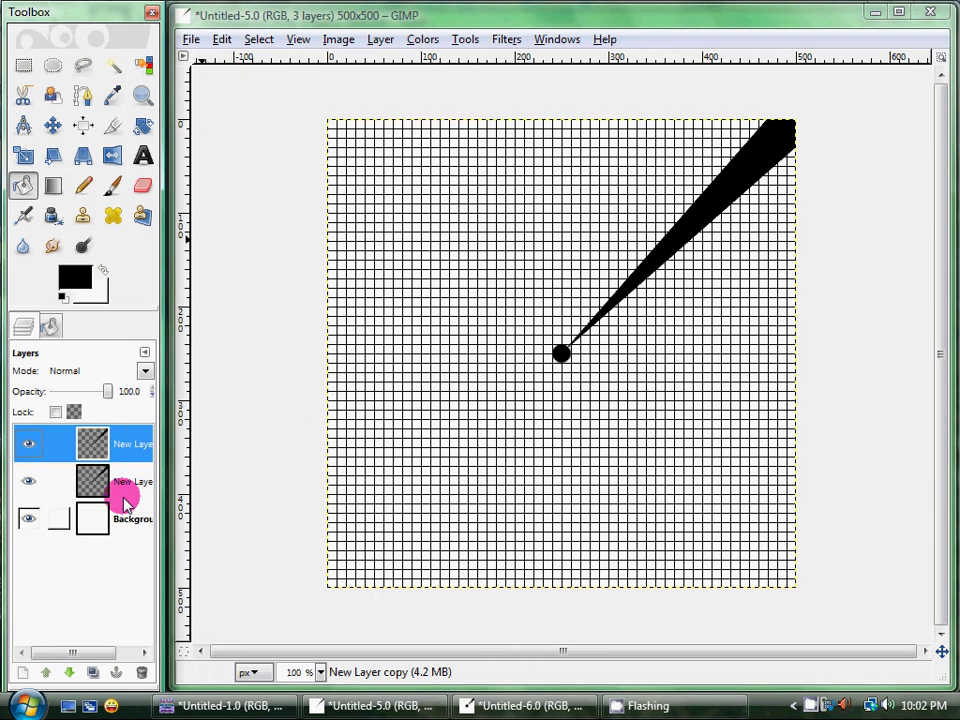
right_click(118, 443)
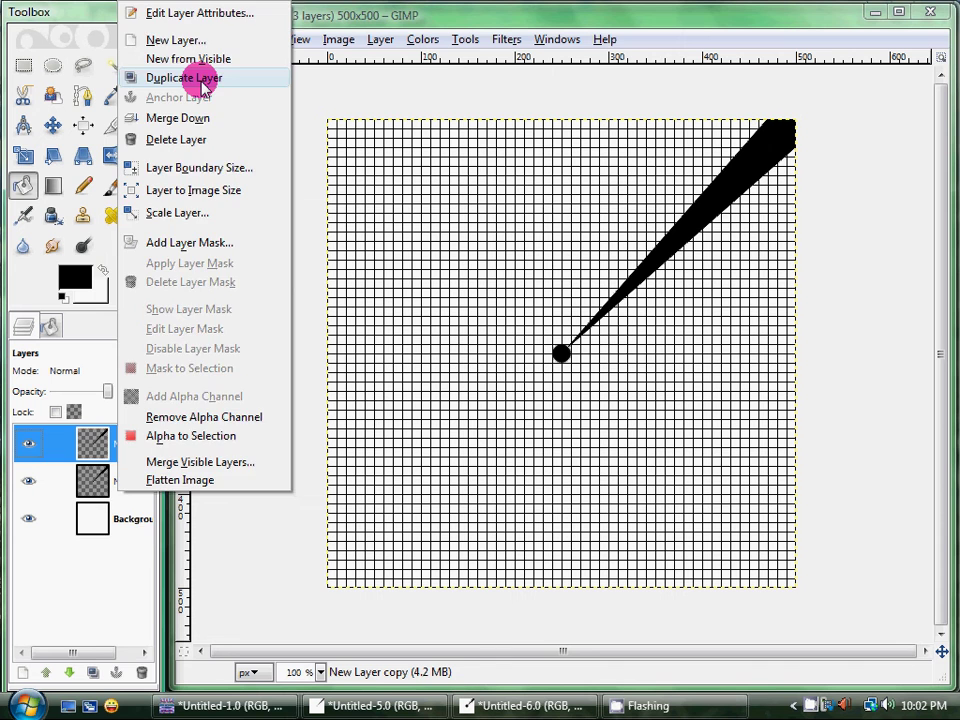
left_click(201, 80)
right_click(118, 440)
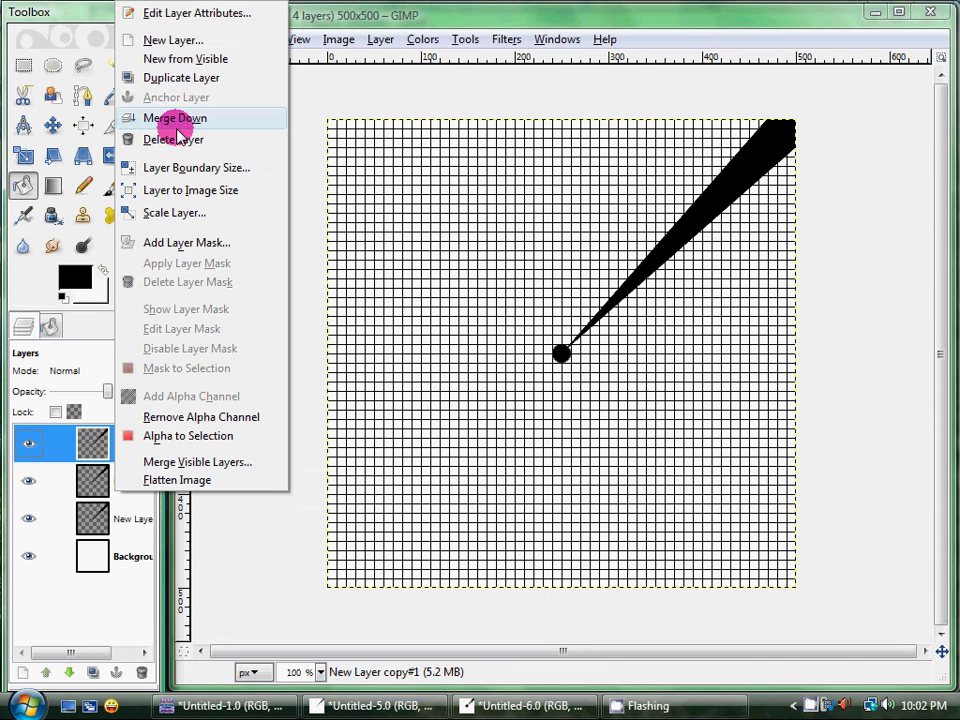
left_click(193, 78)
Step: Flip the second layer vertically so a ray points to the bottom-right corner
left_click(136, 484)
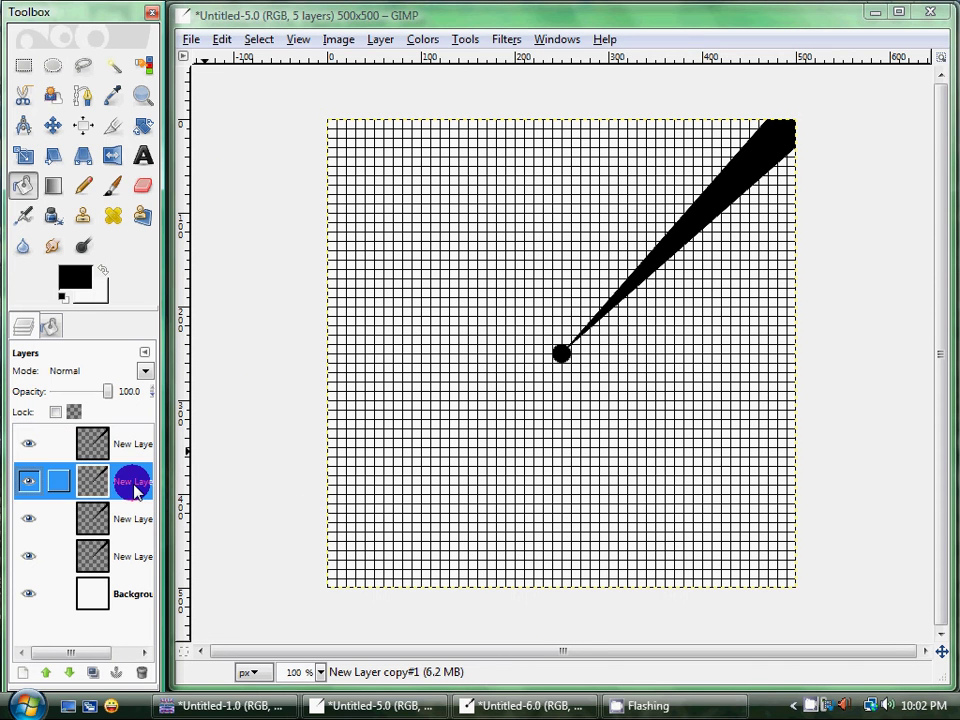
left_click(112, 155)
left_click(660, 450)
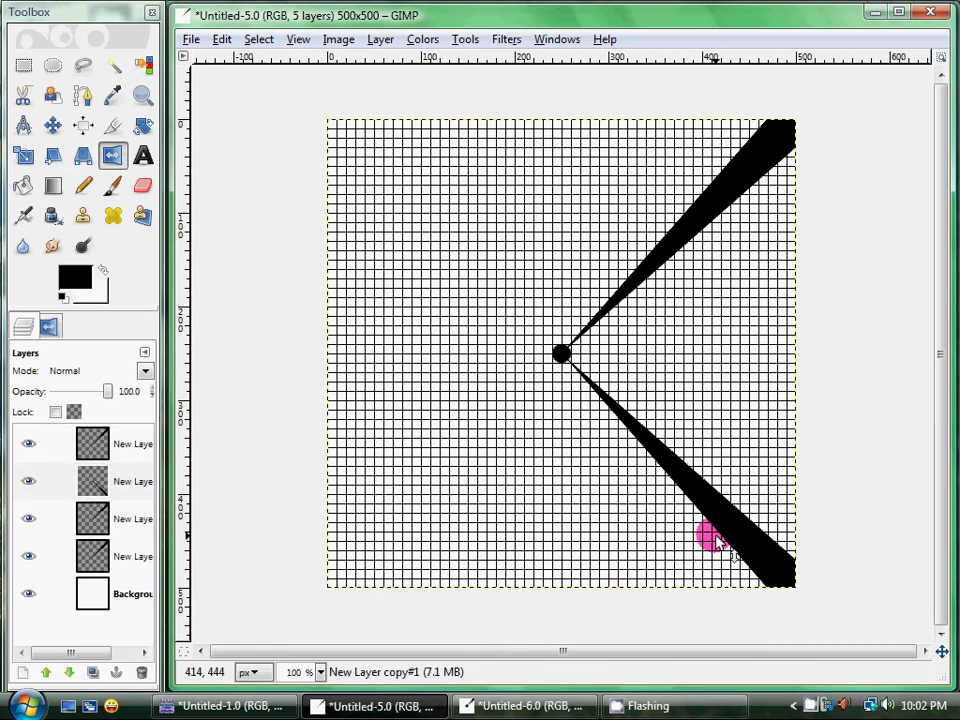
Step: Flip the third layer horizontally to add a ray toward the upper-left corner
left_click(136, 520)
left_click(27, 328)
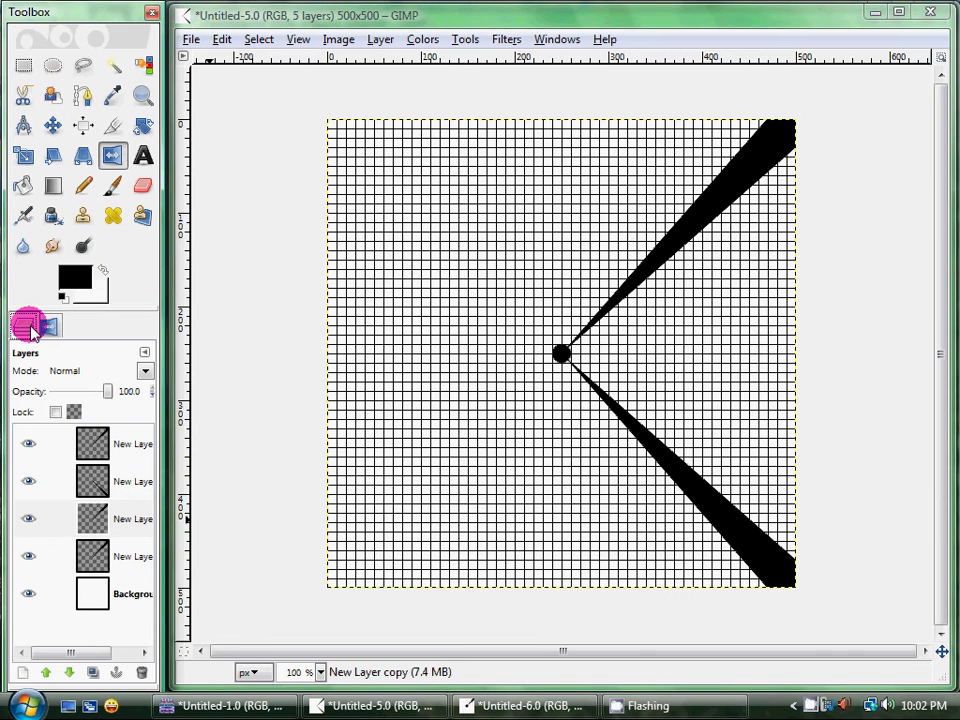
left_click(47, 326)
left_click(34, 412)
left_click(455, 442)
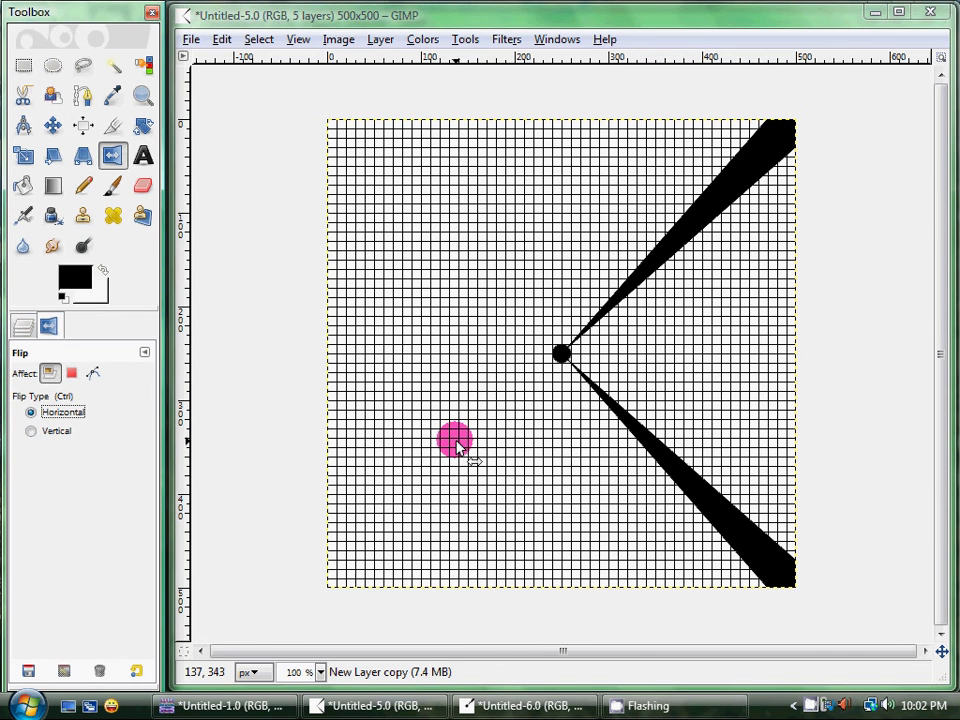
left_click(22, 330)
Step: Flip the top layer horizontally and then vertically to add a lower-left ray
left_click(124, 455)
left_click(452, 455)
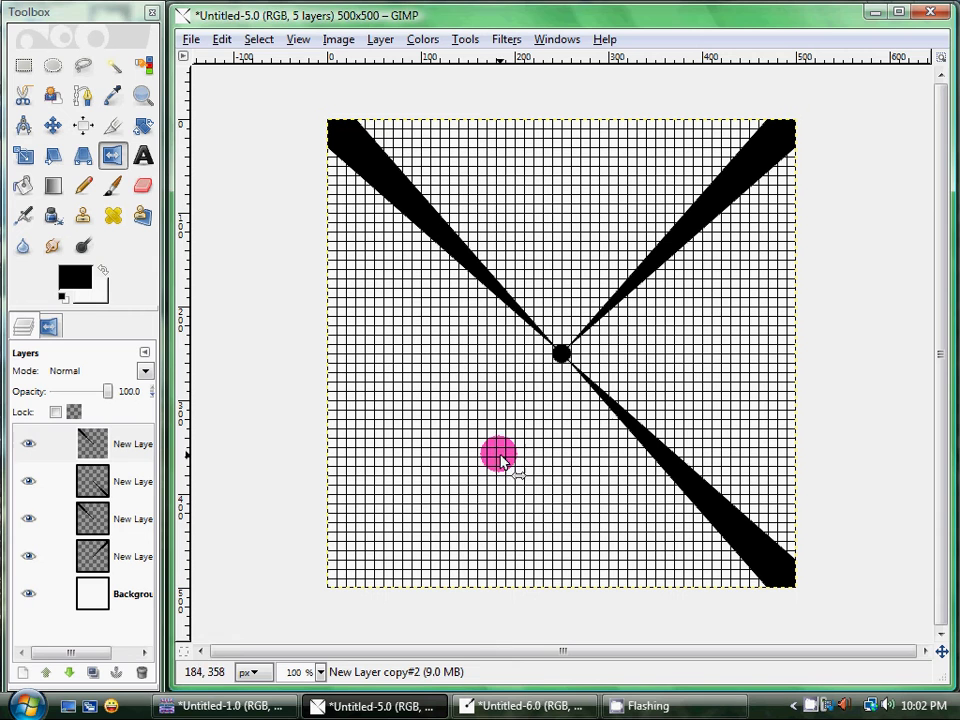
left_click(47, 332)
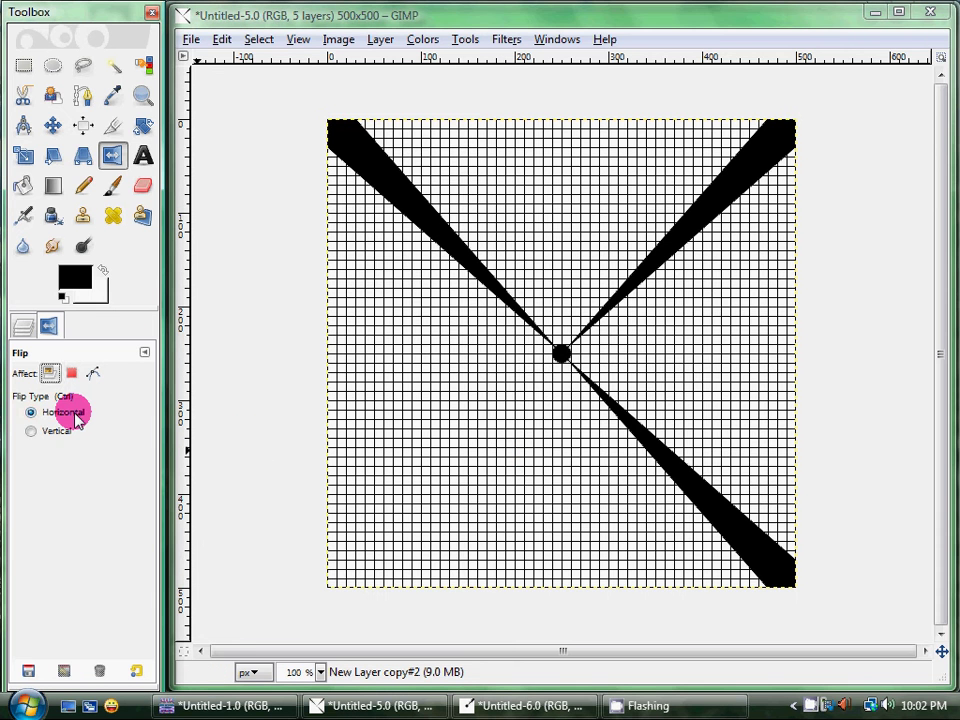
left_click(56, 430)
left_click(565, 604)
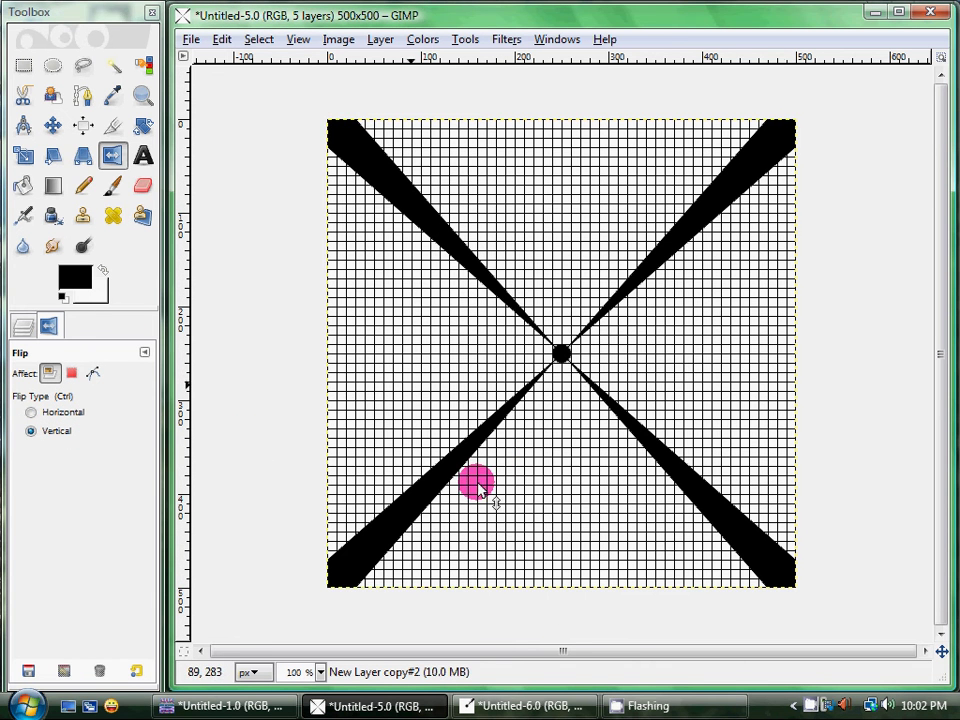
left_click(47, 325)
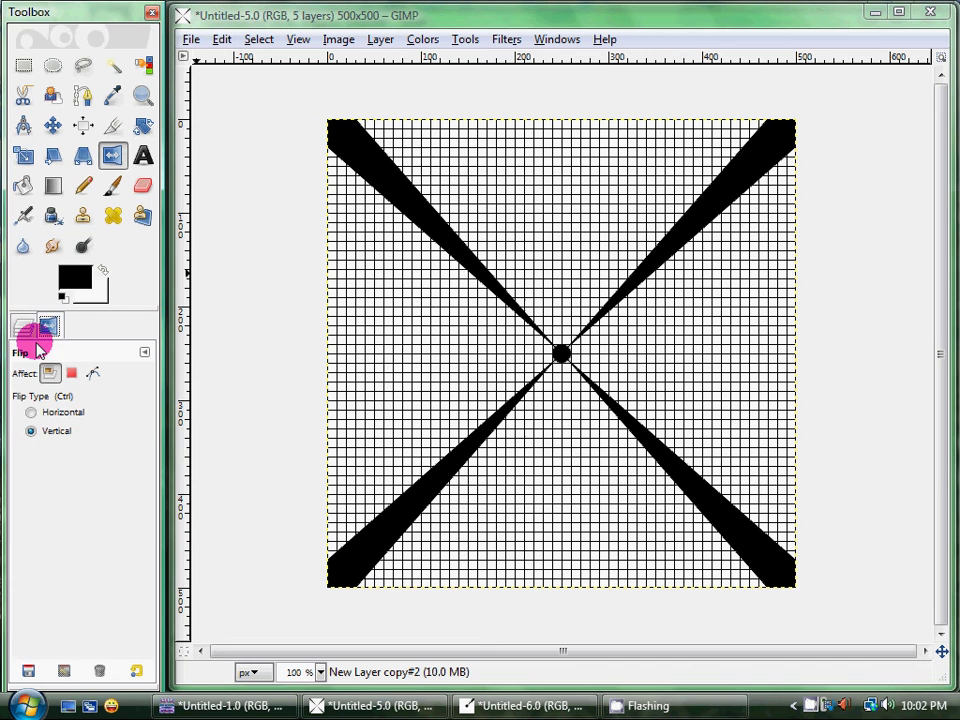
left_click(22, 324)
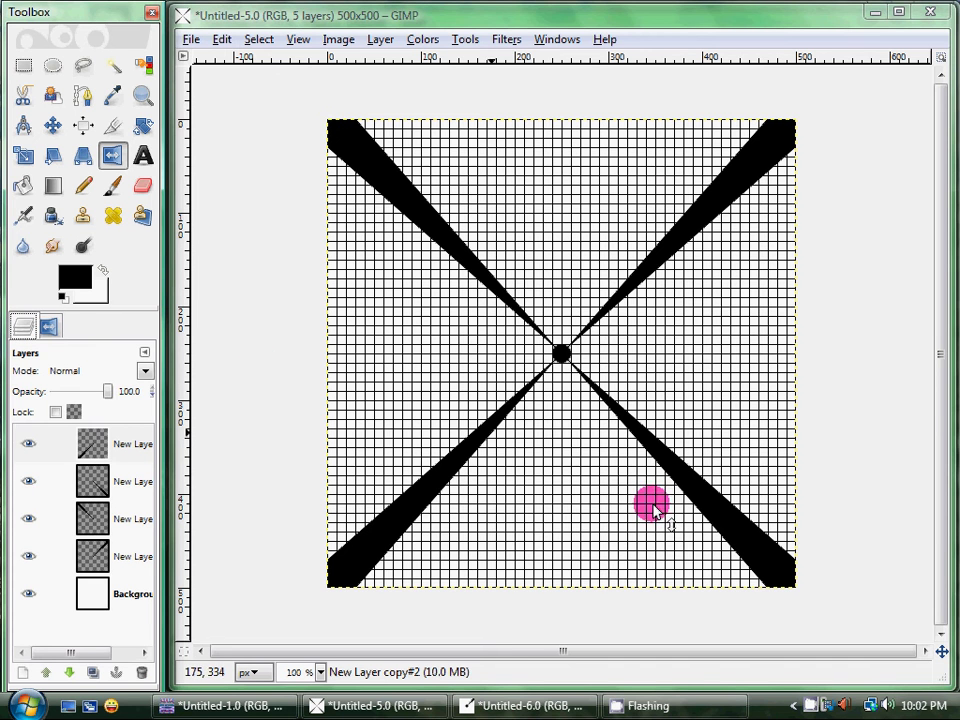
Step: Merge the four ray layers down into one X-shaped layer
right_click(118, 444)
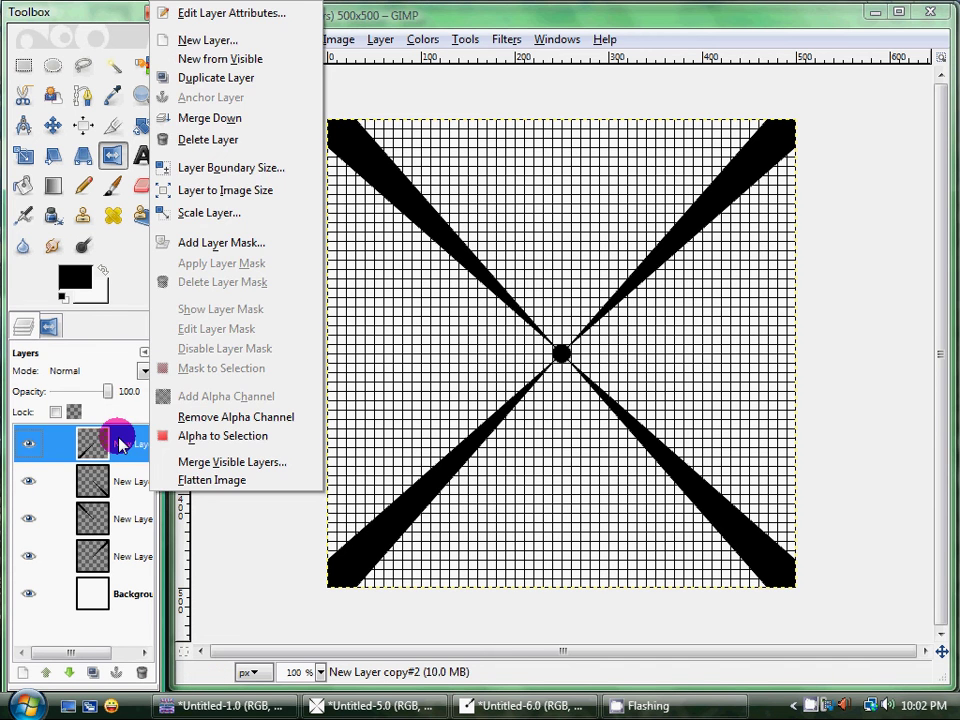
left_click(172, 139)
right_click(133, 443)
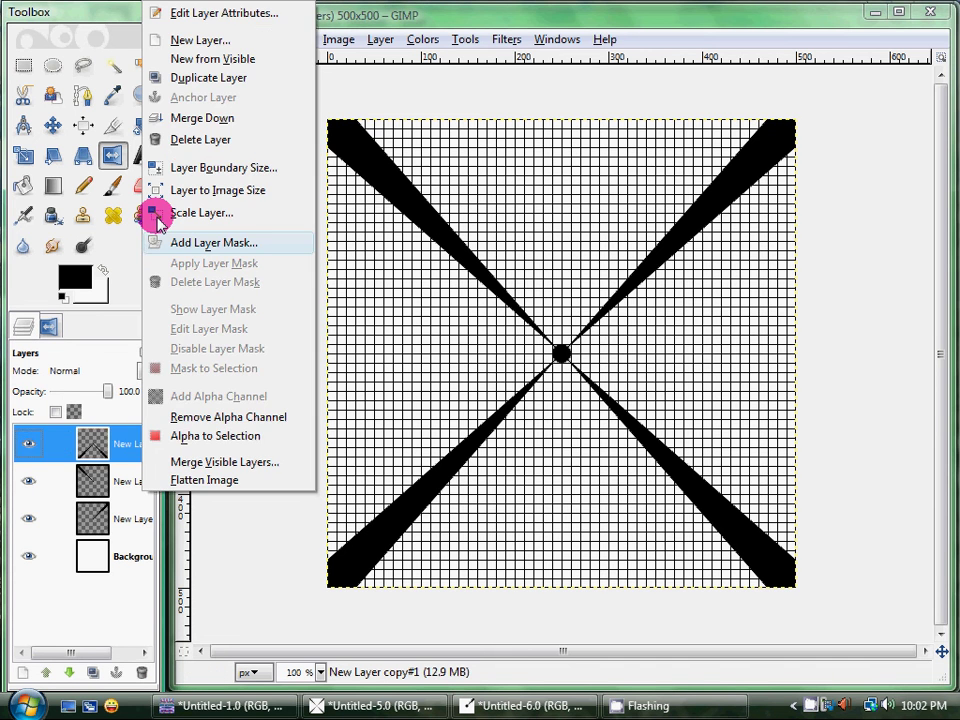
left_click(157, 218)
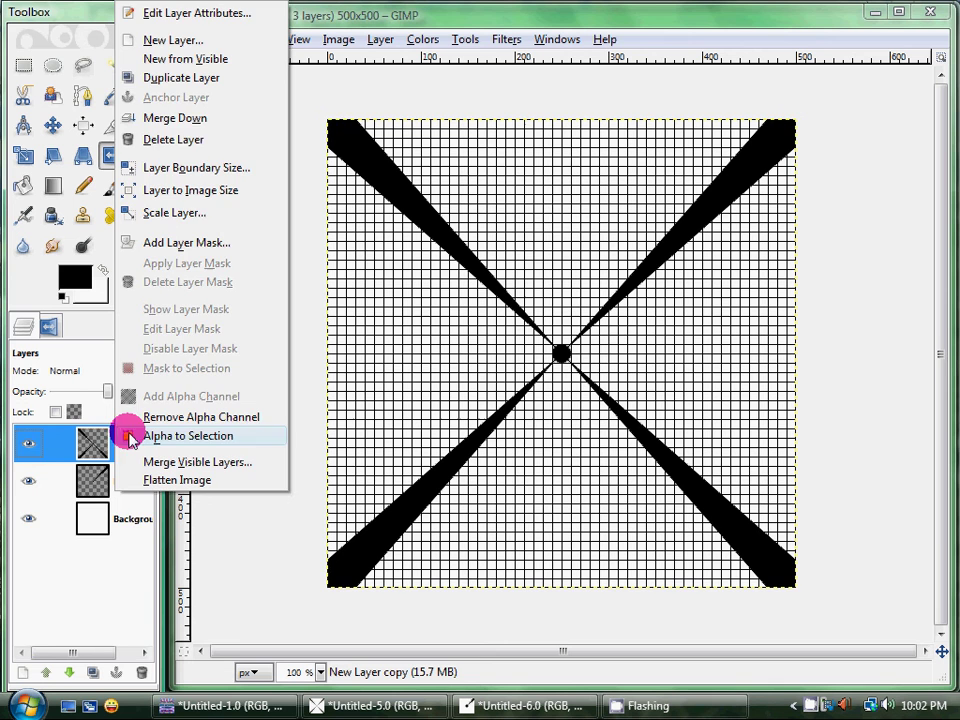
left_click(135, 139)
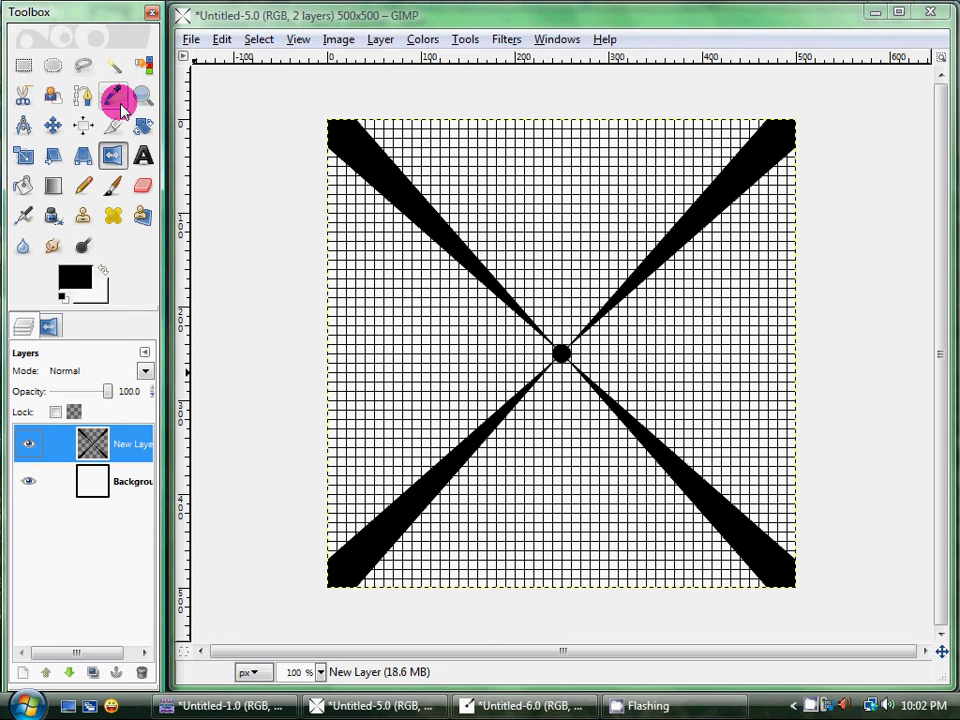
Step: Rotate the combined ray layer by 45°
left_click(143, 125)
left_click(570, 306)
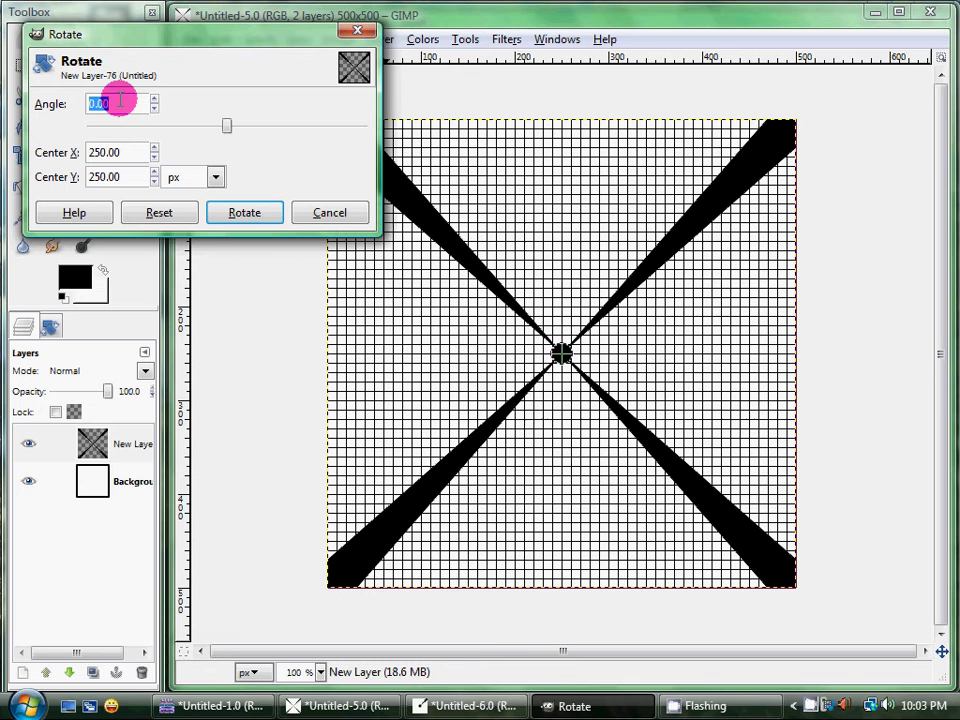
type("45.00")
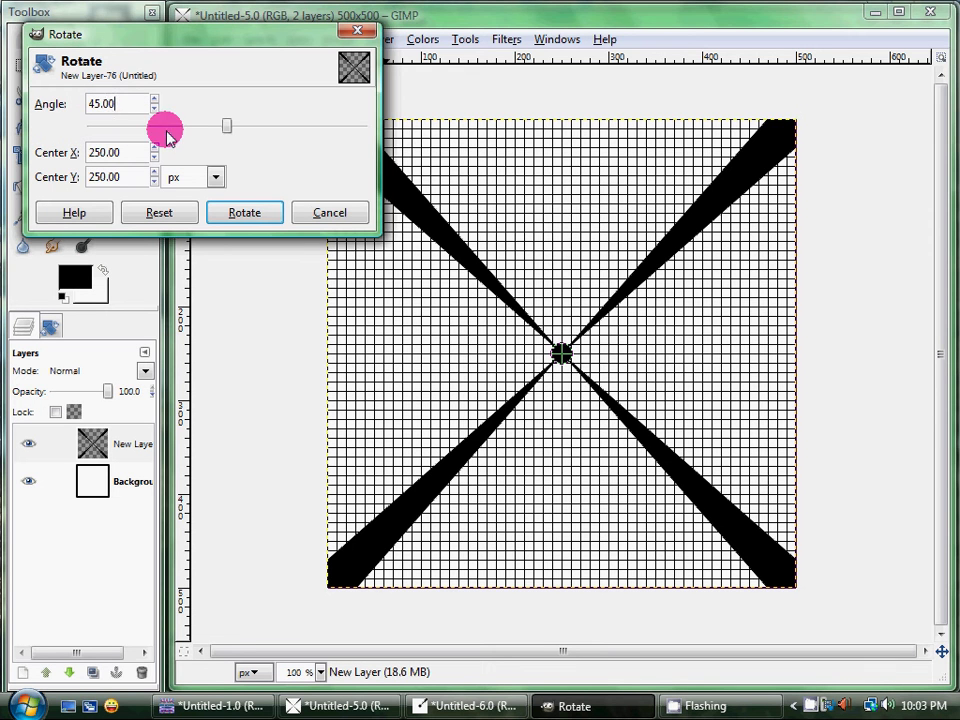
left_click(229, 217)
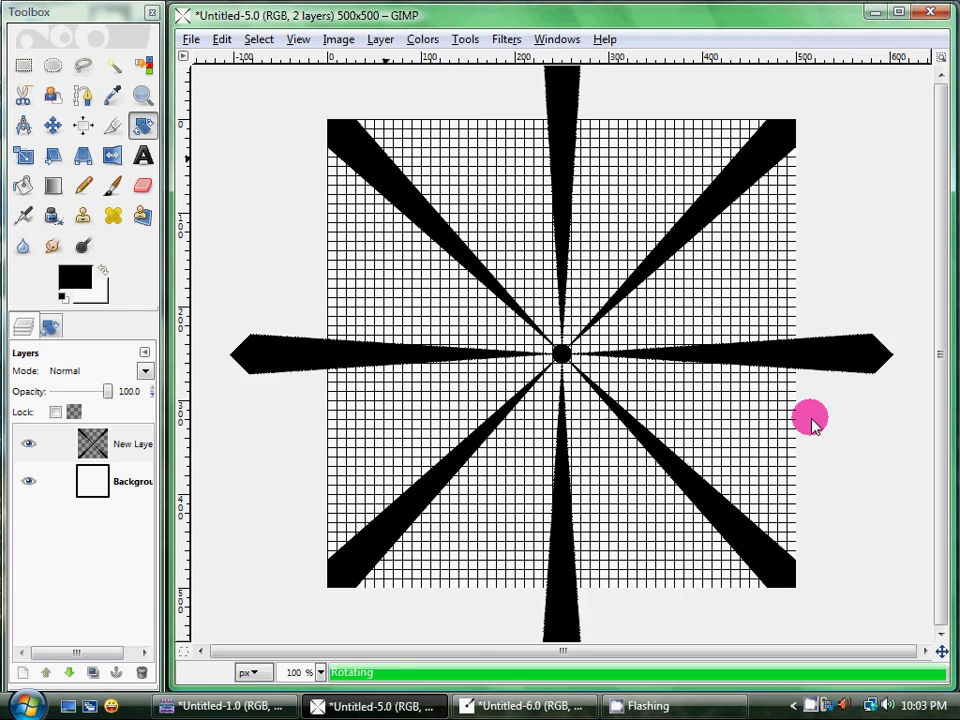
Step: Undo the 45° rotation to restore the X, then duplicate the ray layer
left_click(222, 39)
left_click(224, 61)
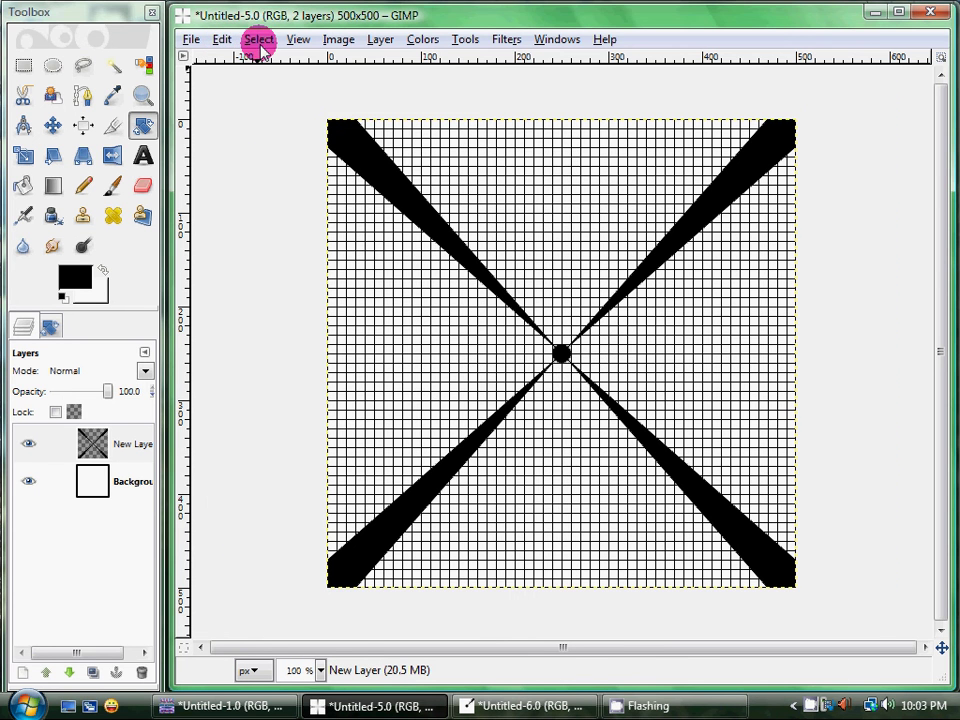
right_click(124, 440)
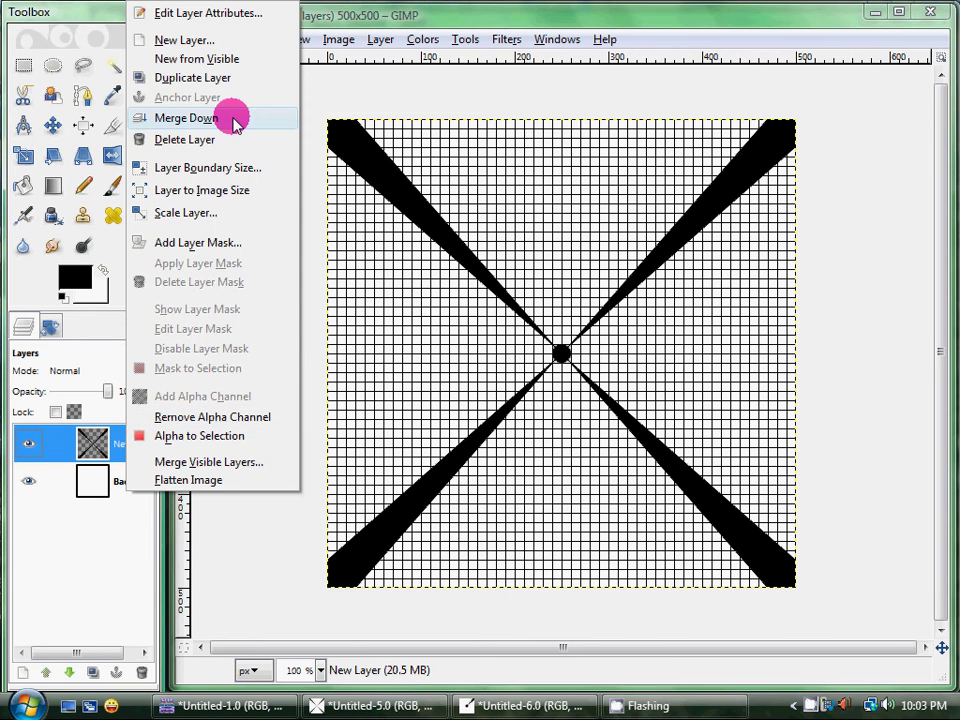
left_click(240, 78)
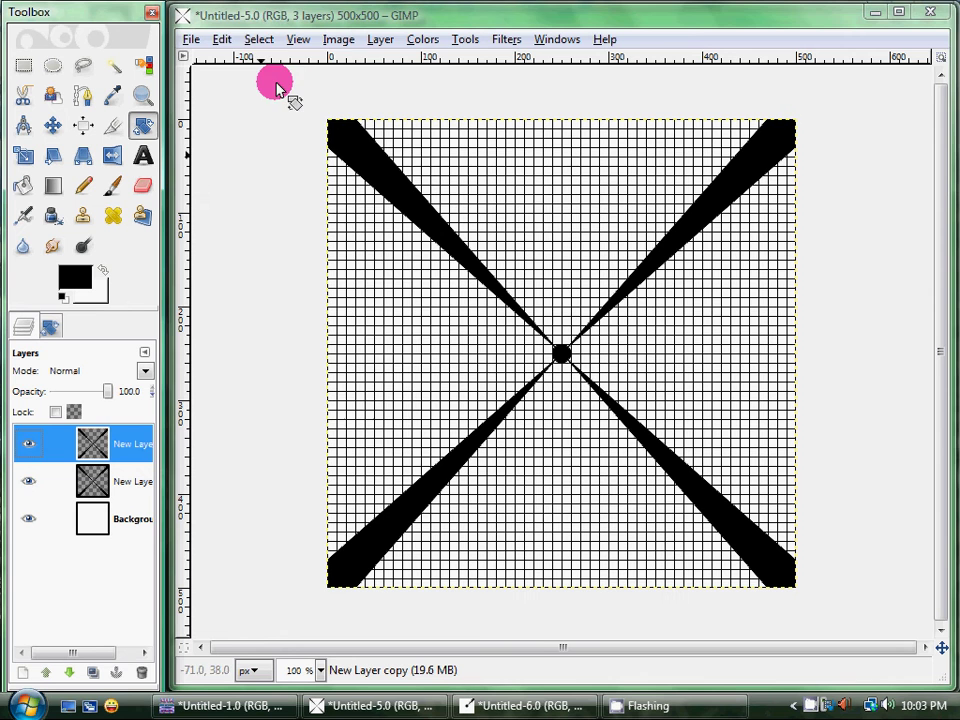
Step: Rotate the layer copy by 45° to get eight rays, and select it
left_click(230, 39)
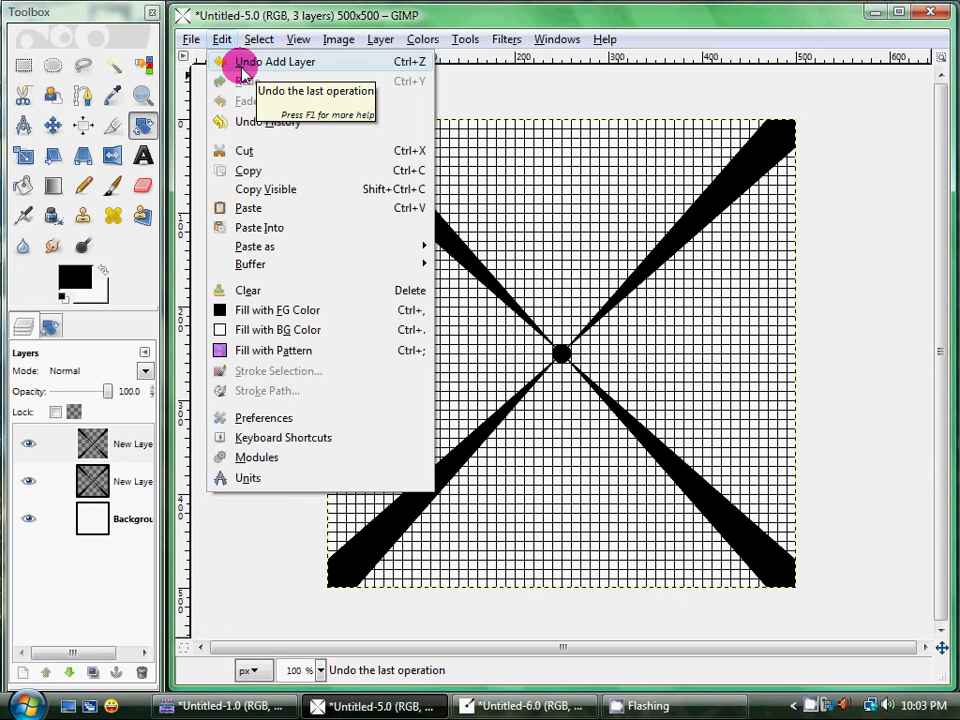
left_click(686, 326)
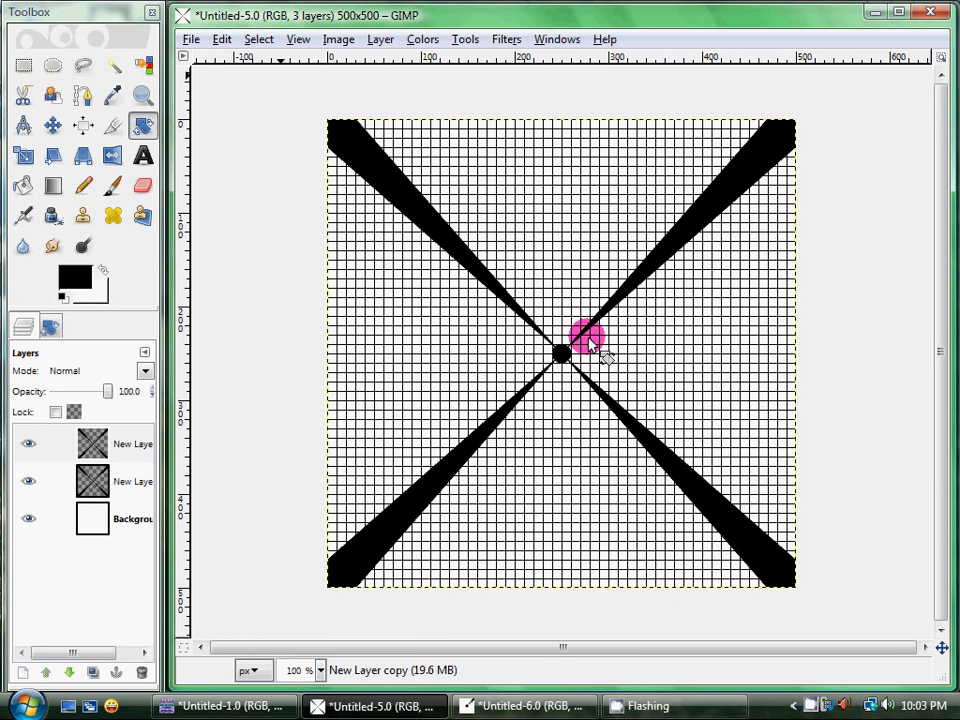
left_click(590, 342)
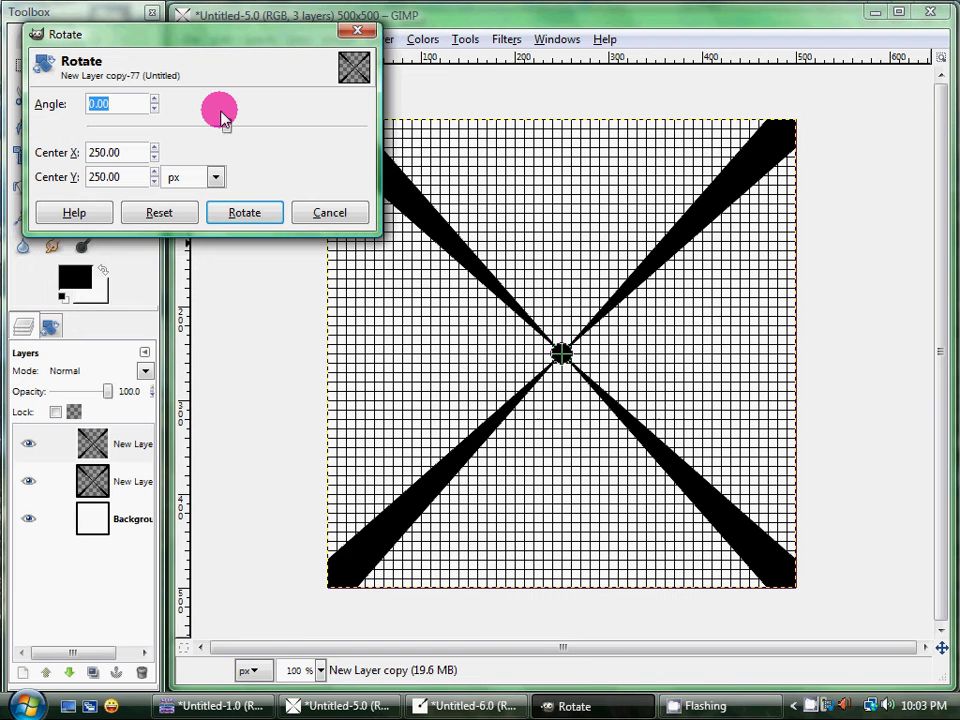
type("45.00")
left_click(266, 212)
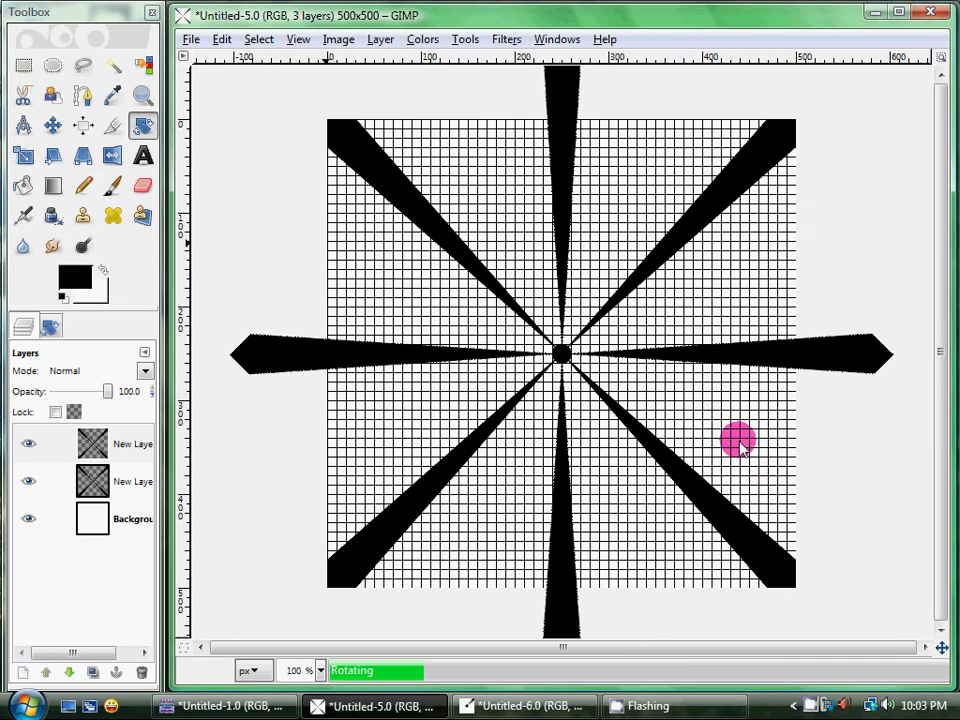
left_click(133, 443)
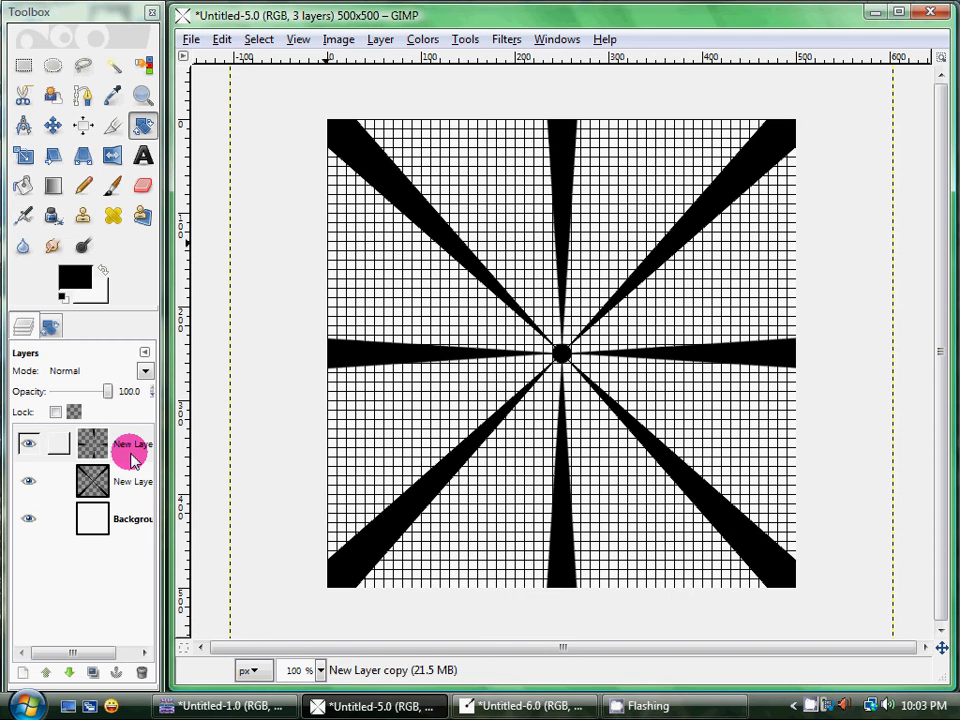
Step: Merge the rotated copy down into one eight-ray layer and duplicate it
right_click(133, 455)
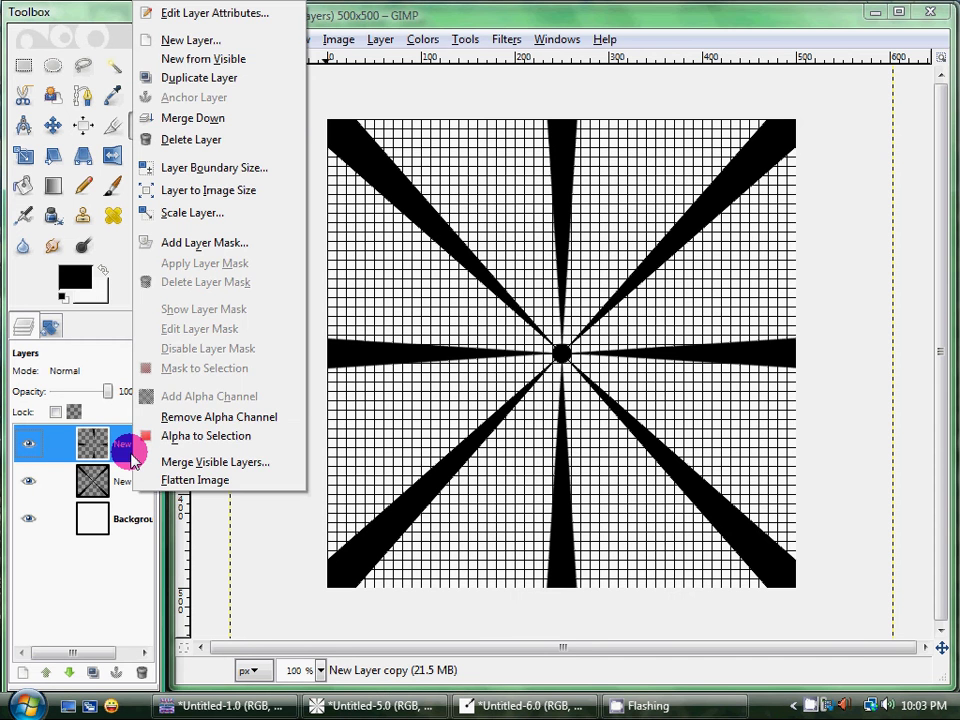
left_click(189, 118)
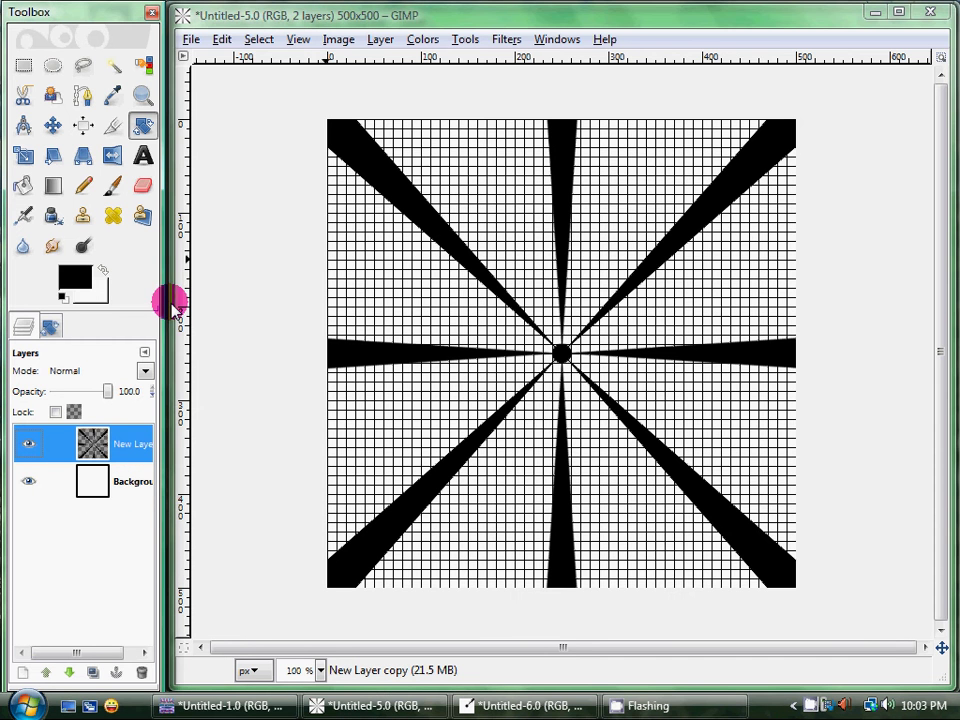
right_click(122, 449)
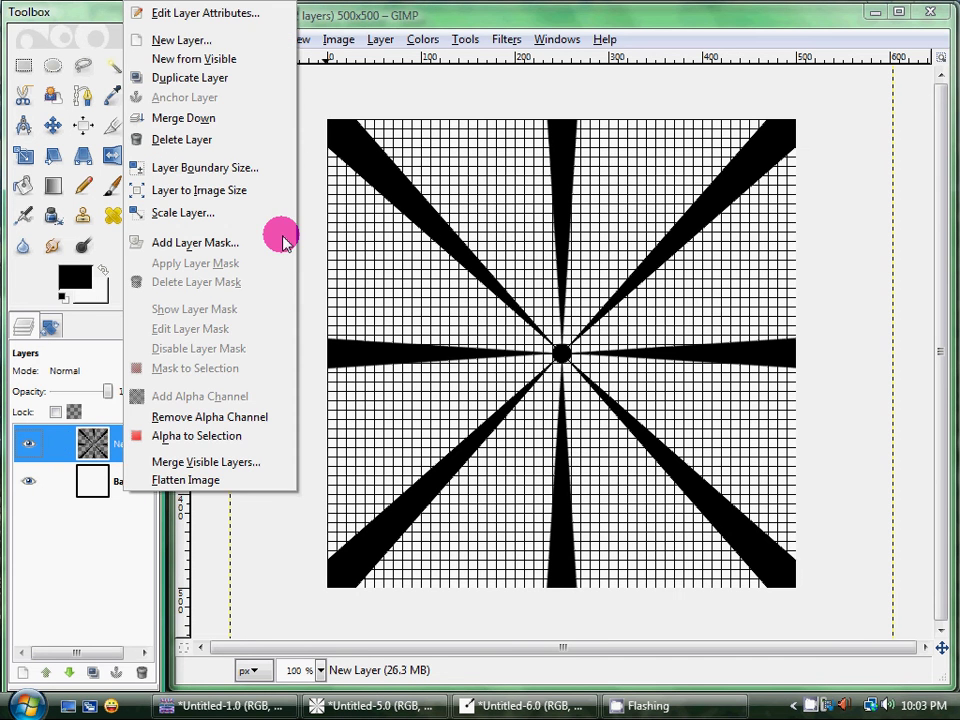
left_click(222, 82)
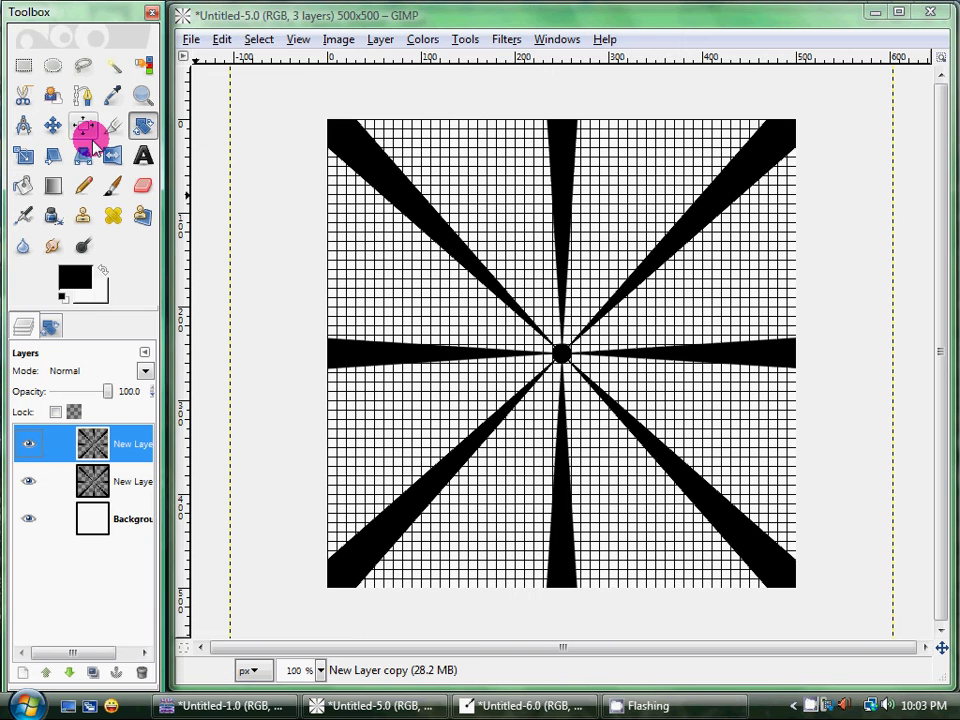
Step: Rotate the duplicate by 22.5° to form sixteen rays
left_click(585, 310)
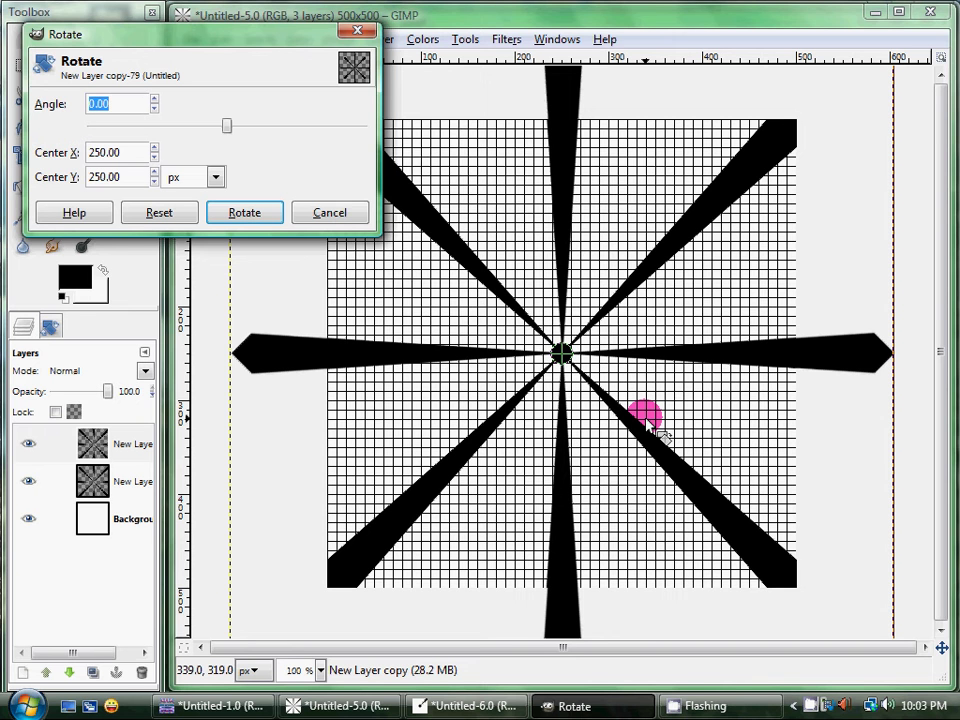
type("22.5")
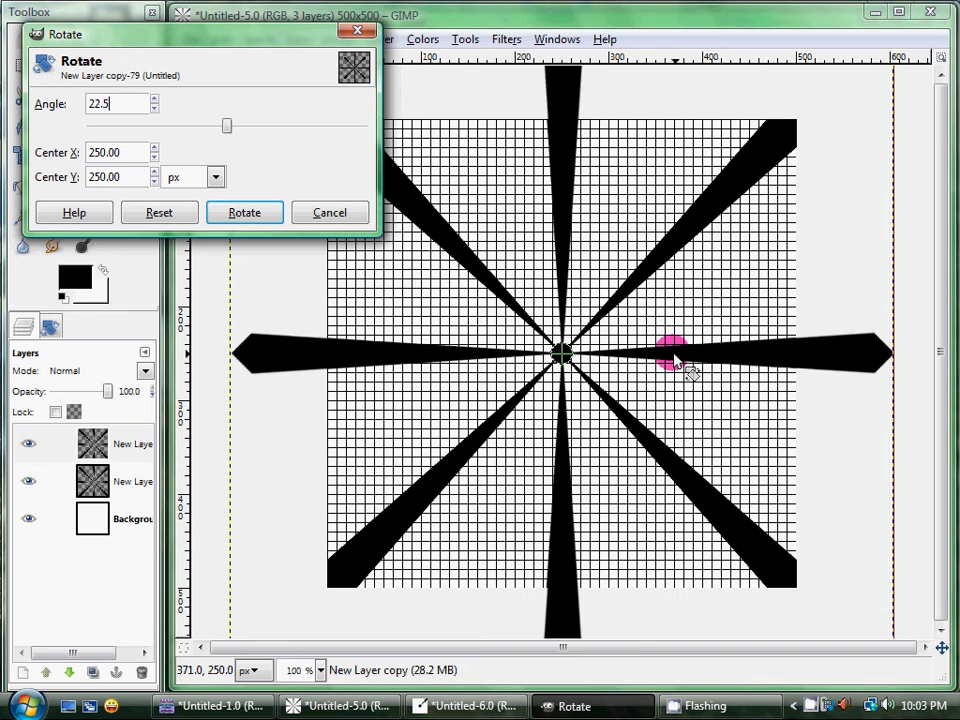
left_click(255, 213)
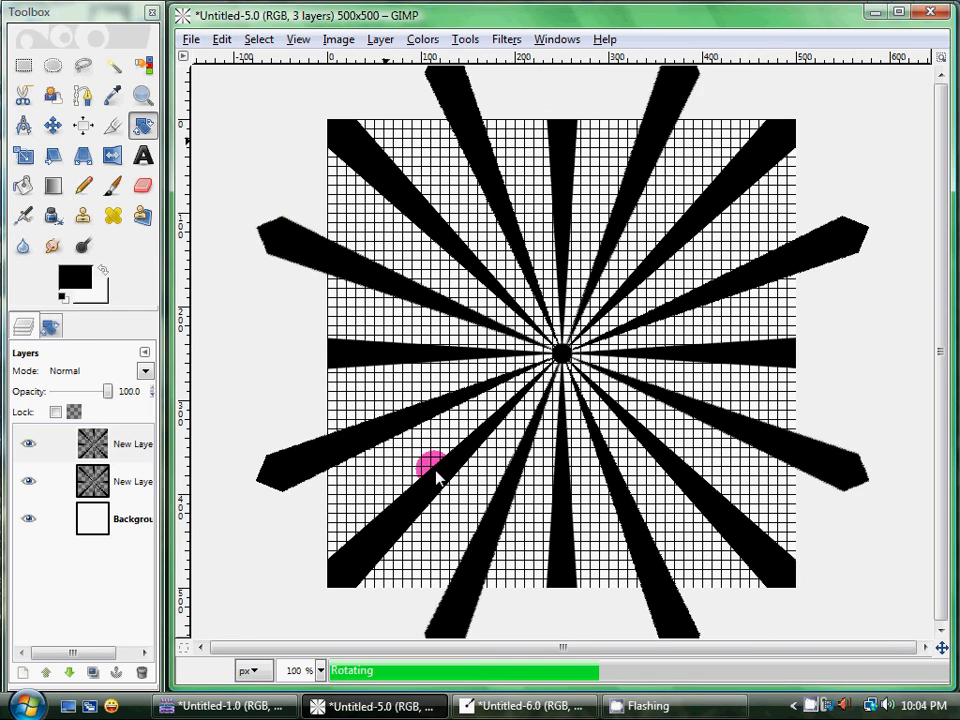
Step: Merge the rotated copy down into the rays, making one sixteen-ray layer
right_click(110, 445)
left_click(214, 119)
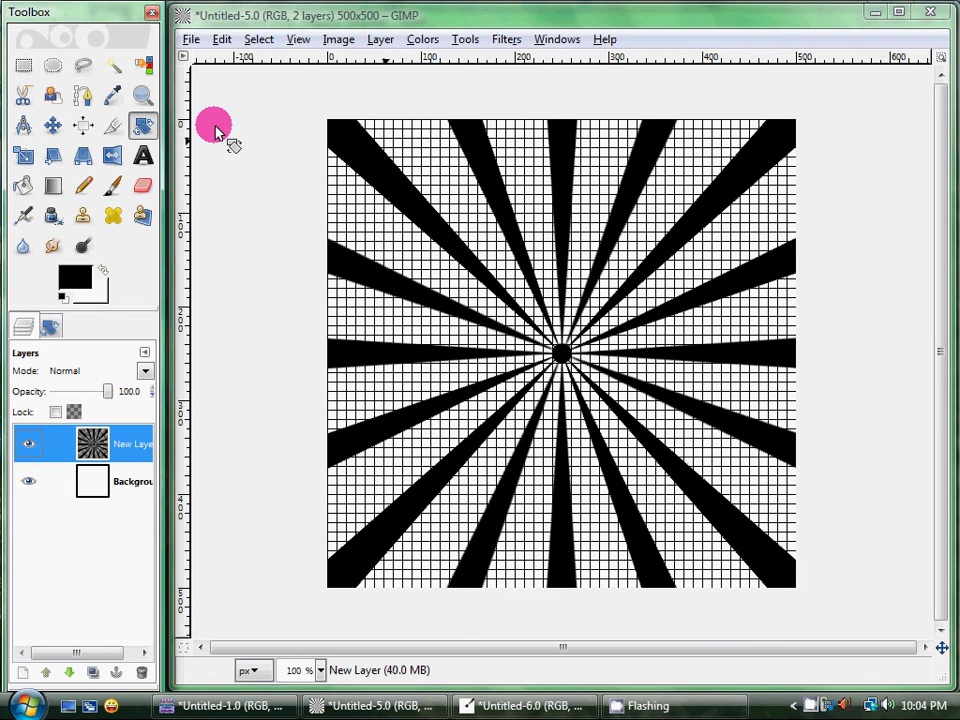
left_click(132, 440)
right_click(130, 447)
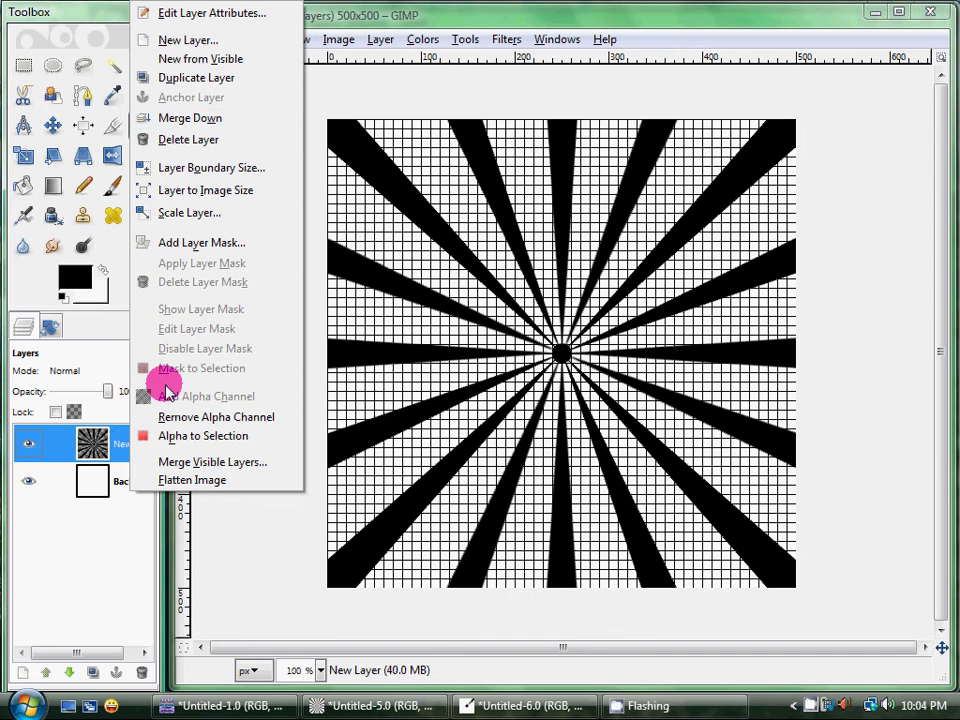
left_click(107, 448)
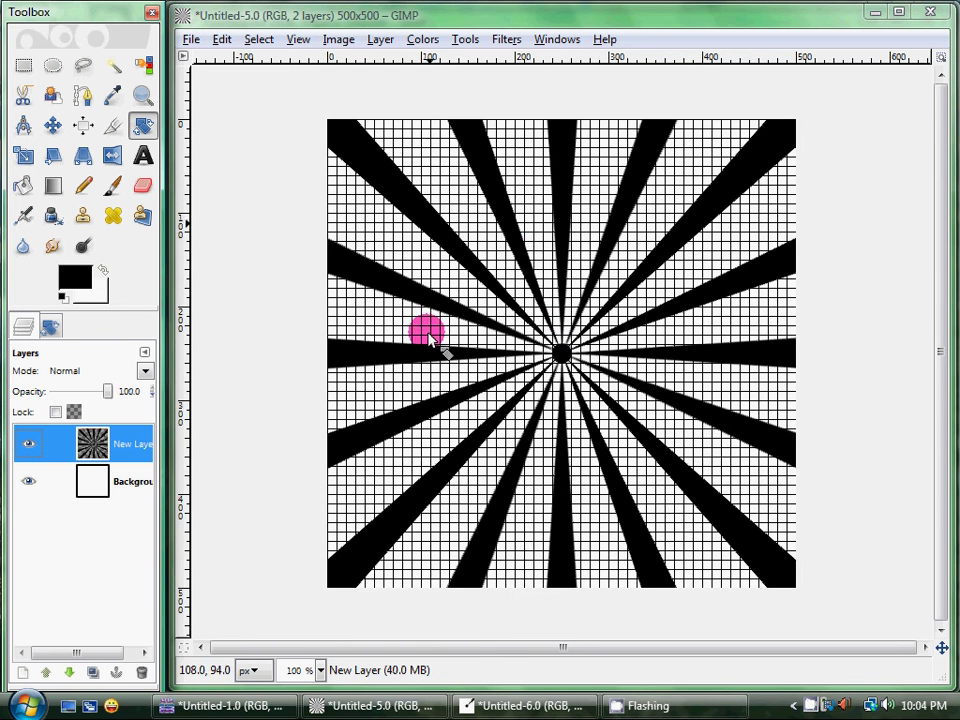
Step: Duplicate the sixteen-ray layer
right_click(128, 455)
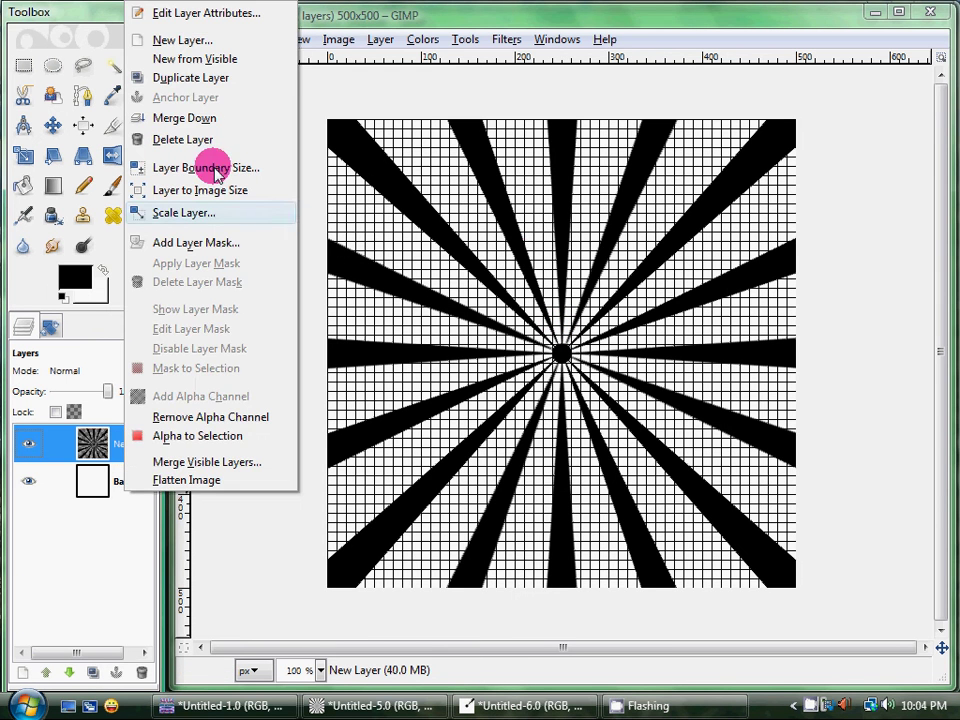
left_click(234, 88)
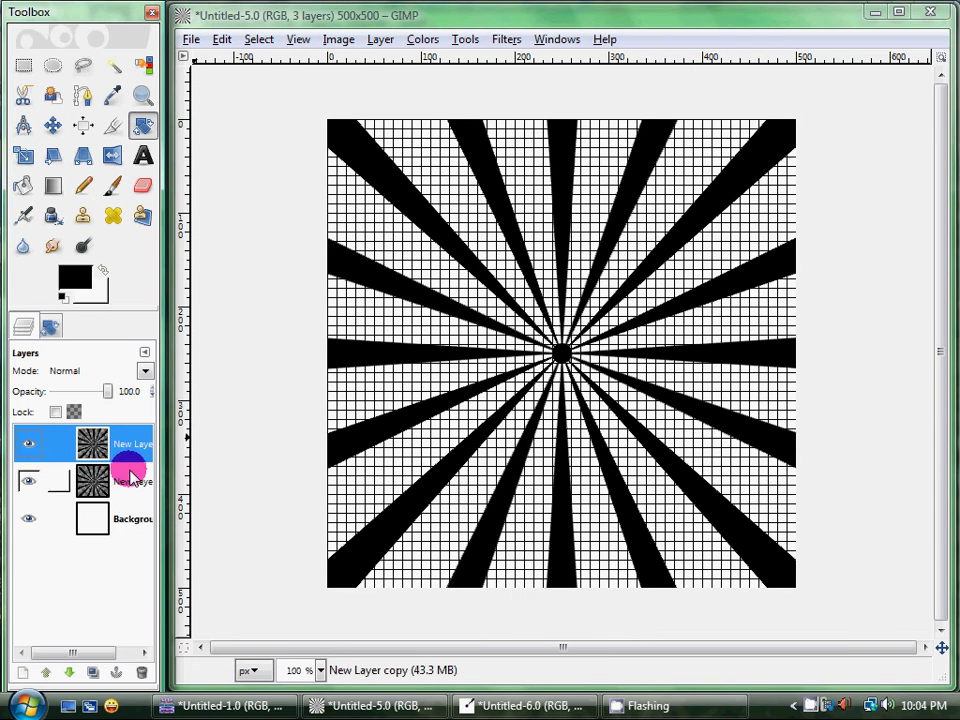
left_click(130, 450)
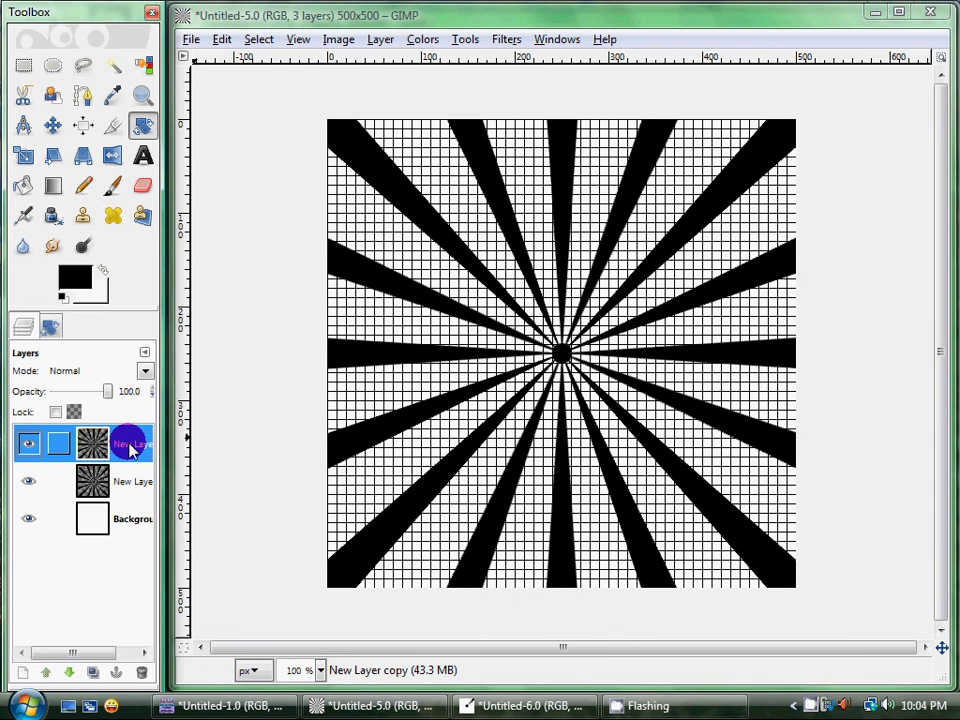
Step: Invert the colours of the top ray copy so its rays turn white
left_click(428, 42)
left_click(443, 274)
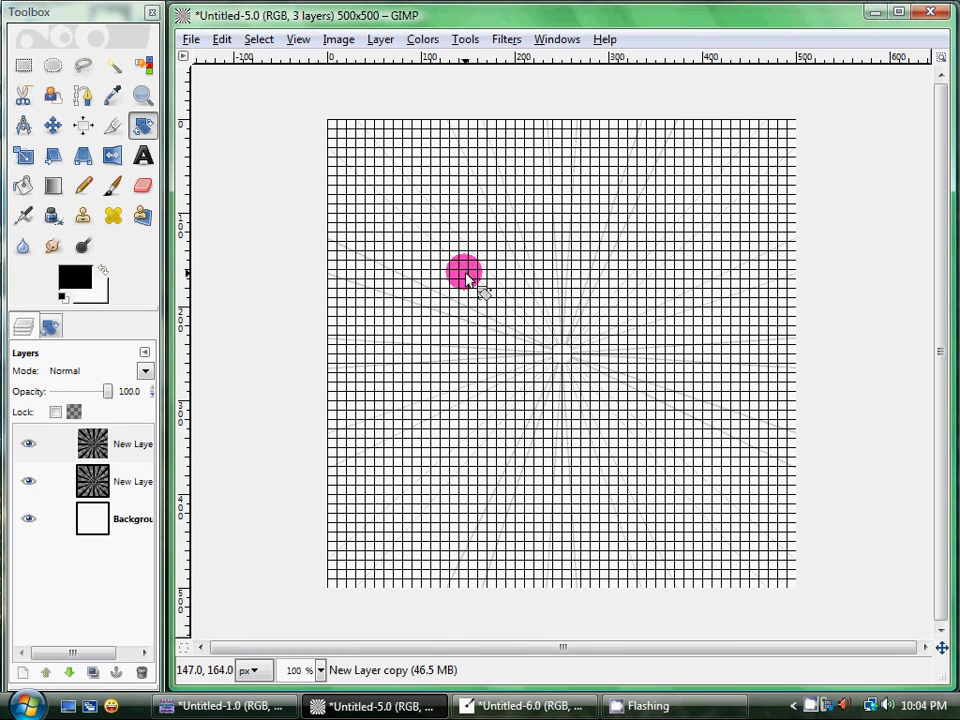
left_click(117, 487)
left_click(122, 443)
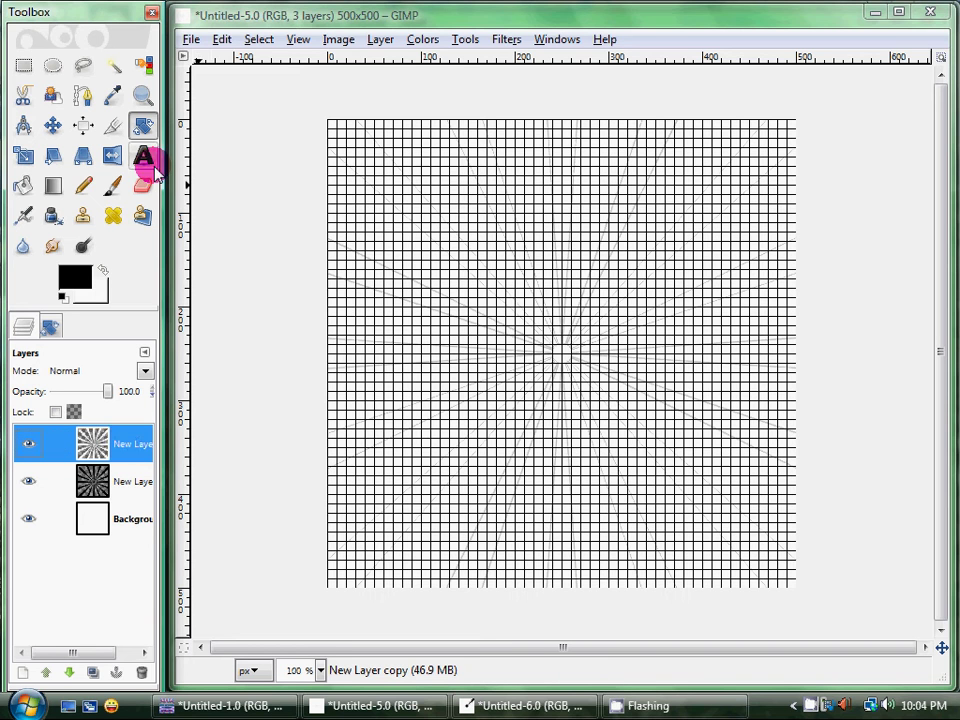
Step: Rotate the inverted top copy by 11.25° so its rays fall between the black ones
left_click(526, 376)
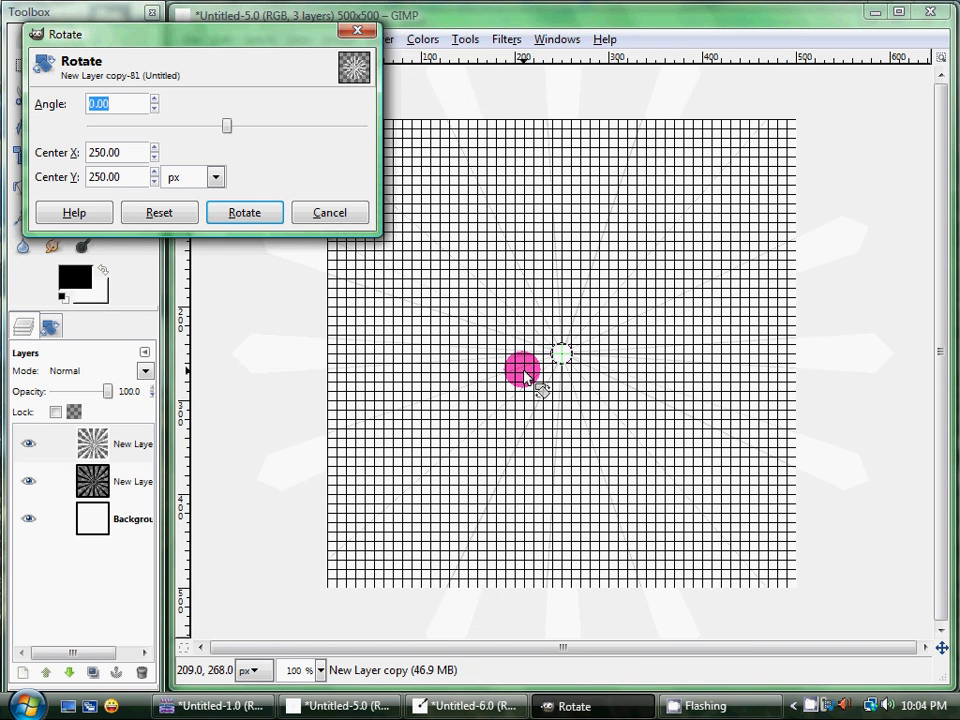
type("11.25")
left_click(258, 211)
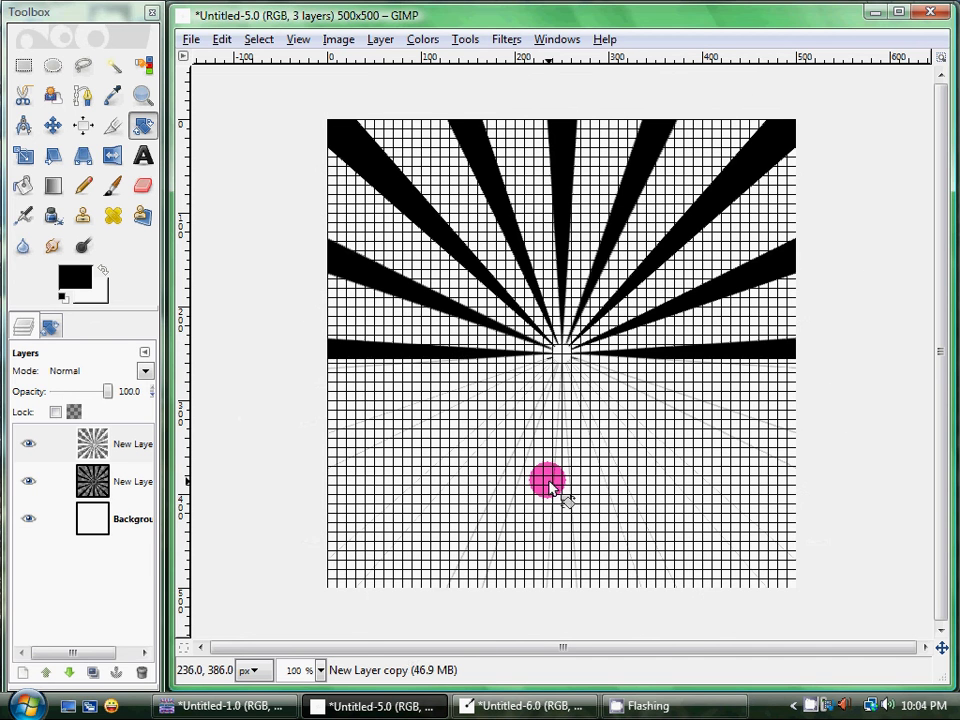
Step: Delete the white Background layer, hide the grid, and merge both ray layers into one
right_click(94, 516)
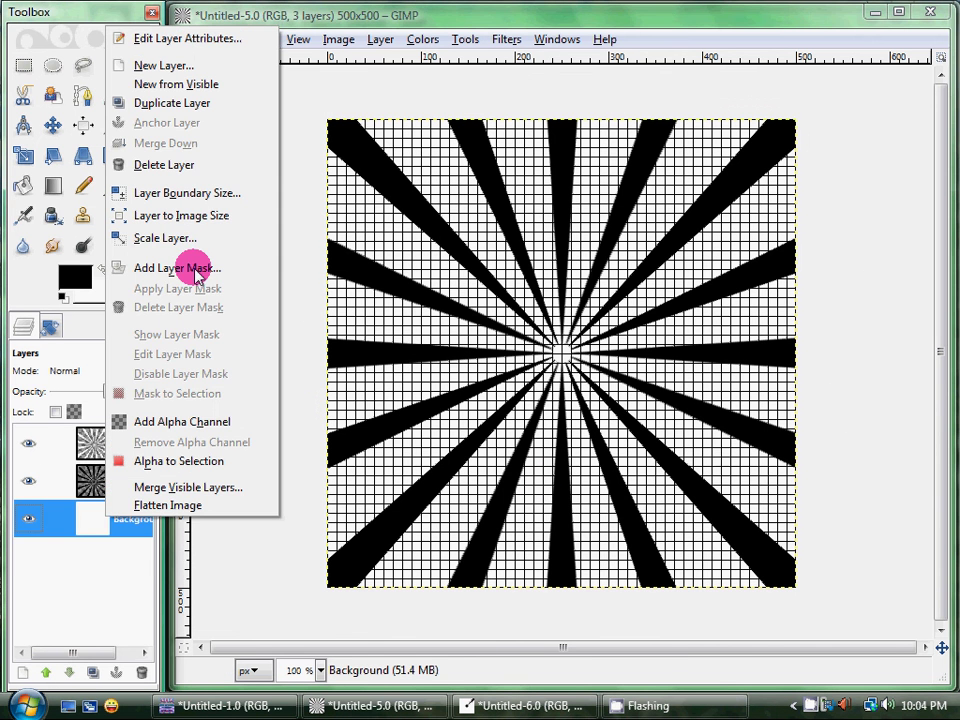
left_click(197, 165)
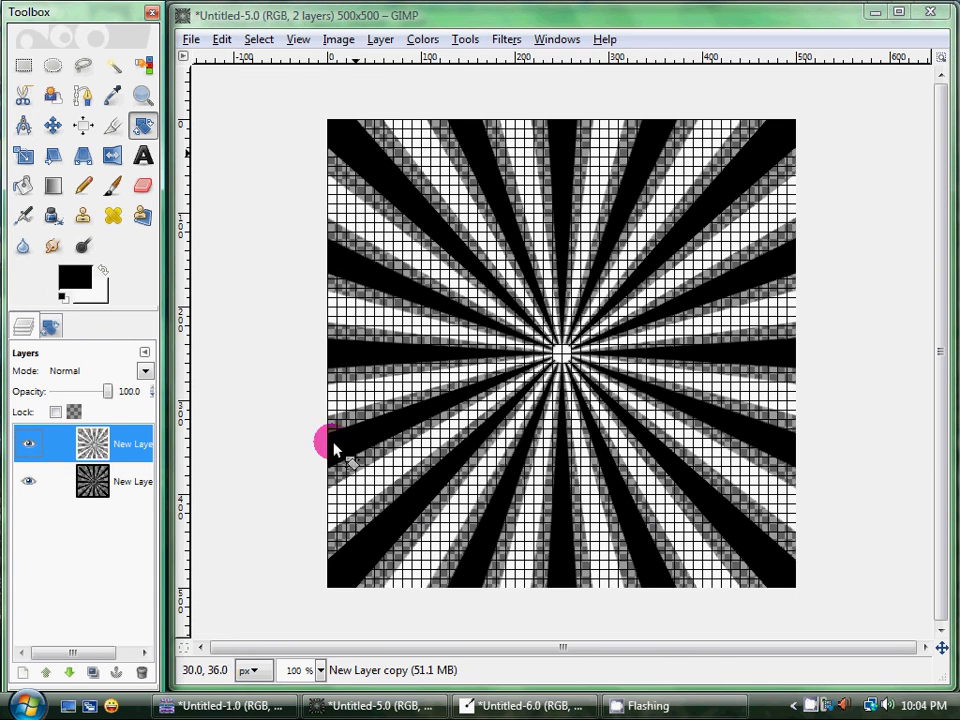
left_click(297, 40)
left_click(335, 284)
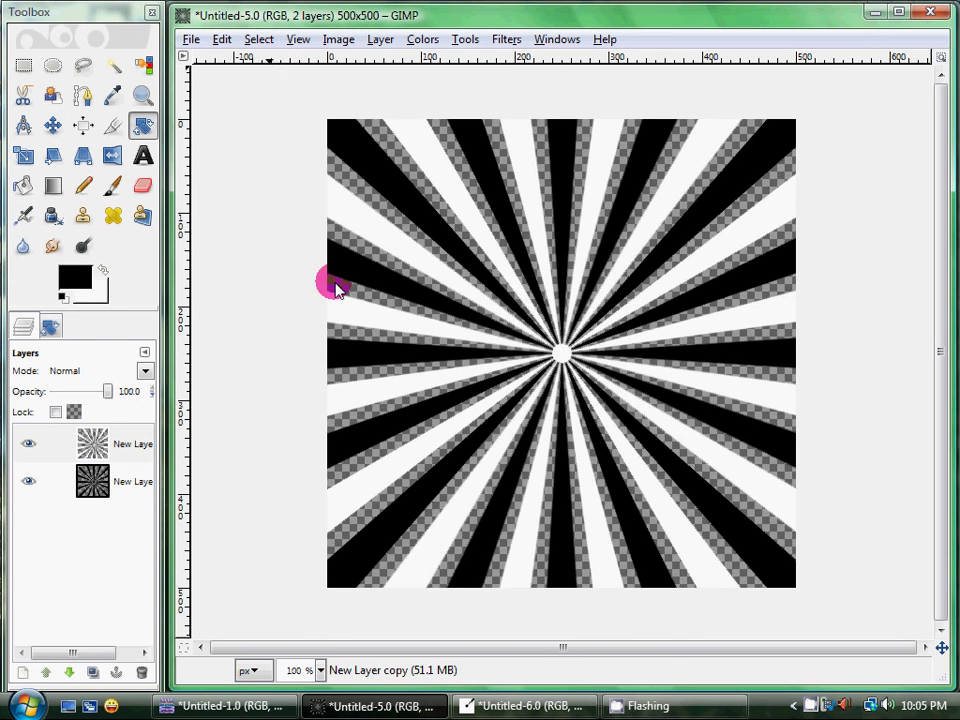
right_click(130, 455)
left_click(208, 119)
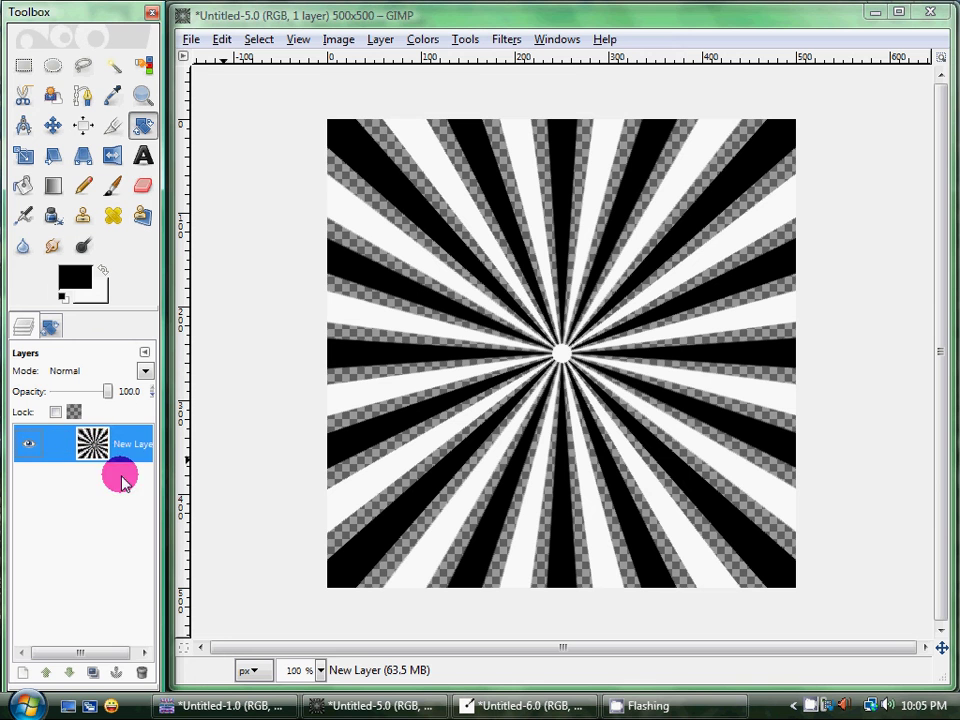
Step: Save As into Users > Owner > .gimp-2.6 > brushes, naming the file 'Vector.'
left_click(192, 40)
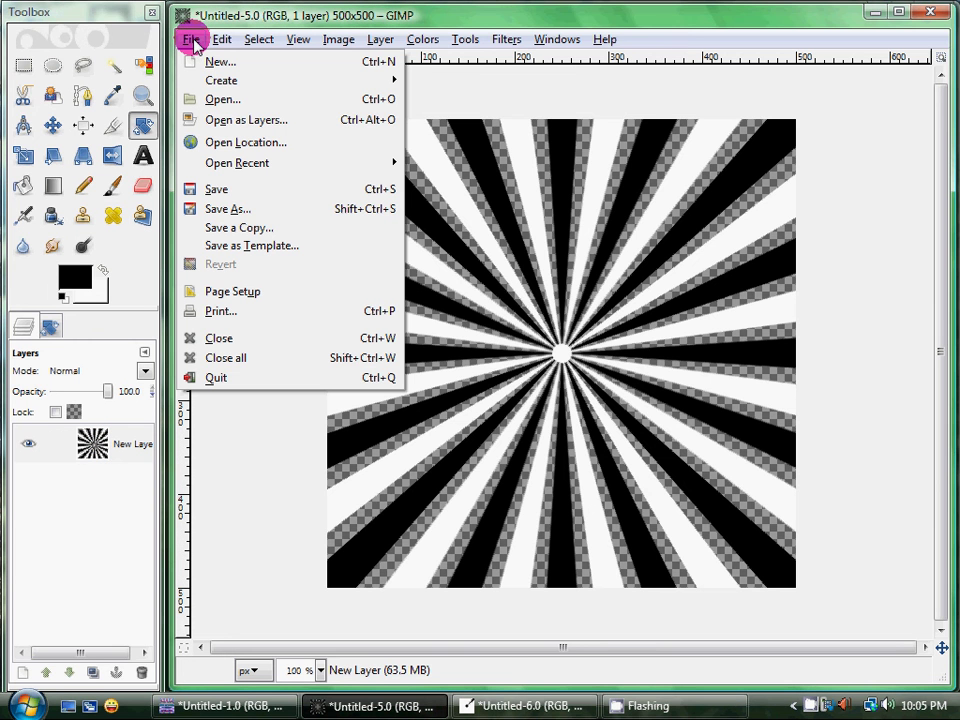
left_click(252, 209)
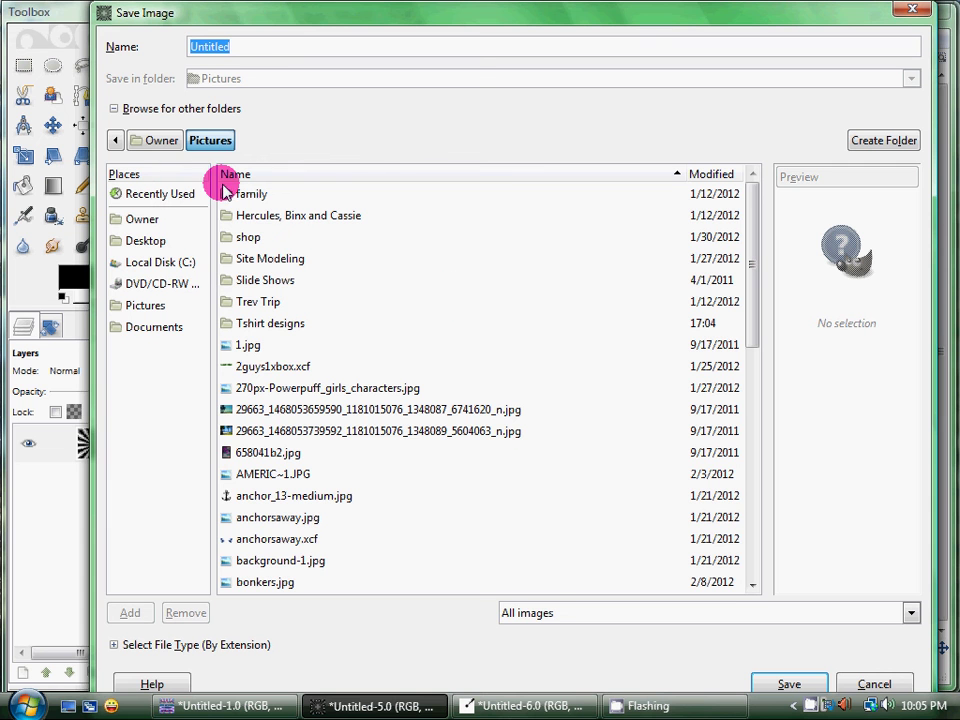
left_click(118, 142)
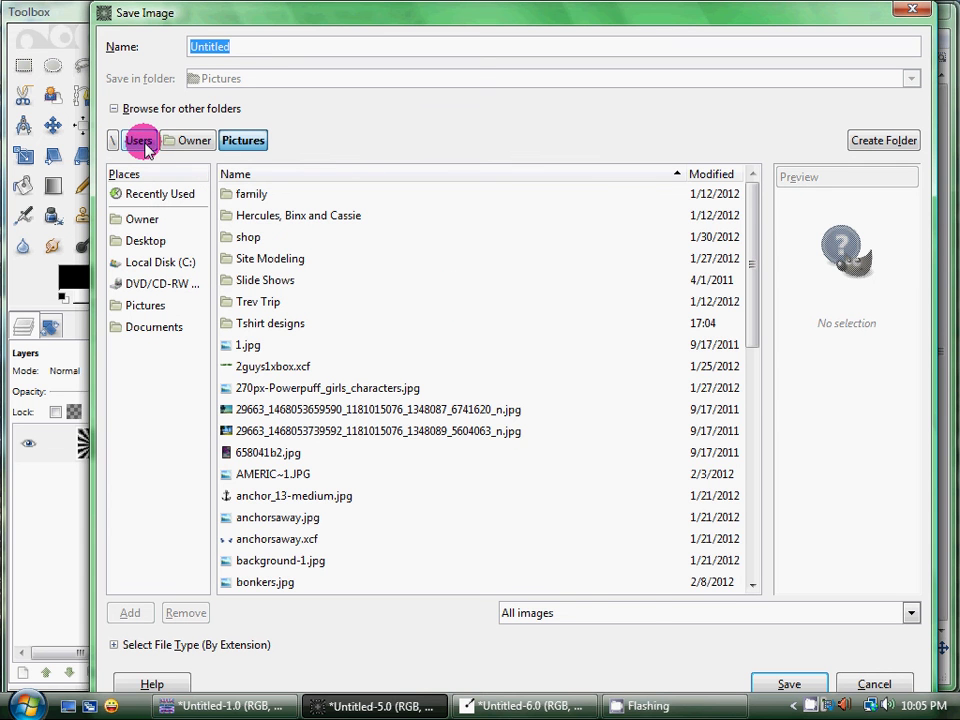
left_click(139, 140)
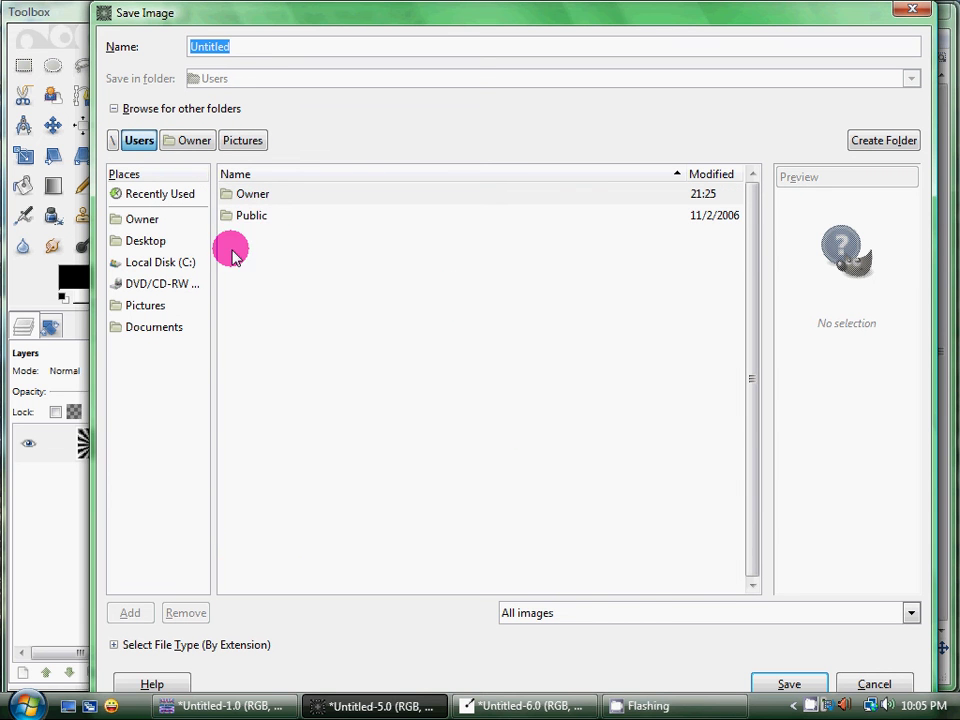
left_click(198, 145)
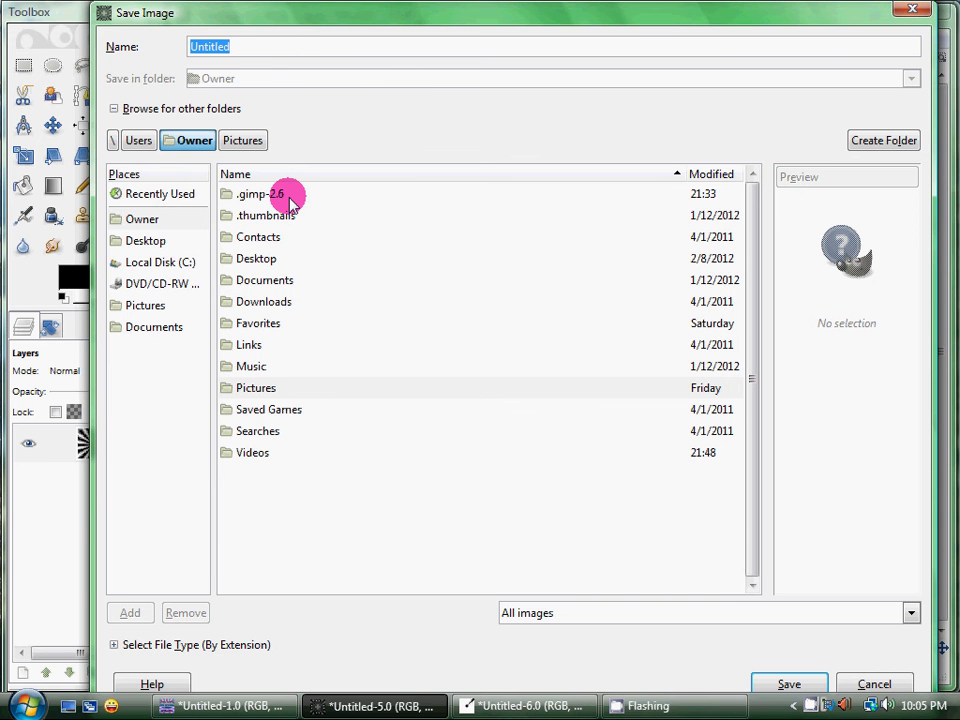
double_click(262, 194)
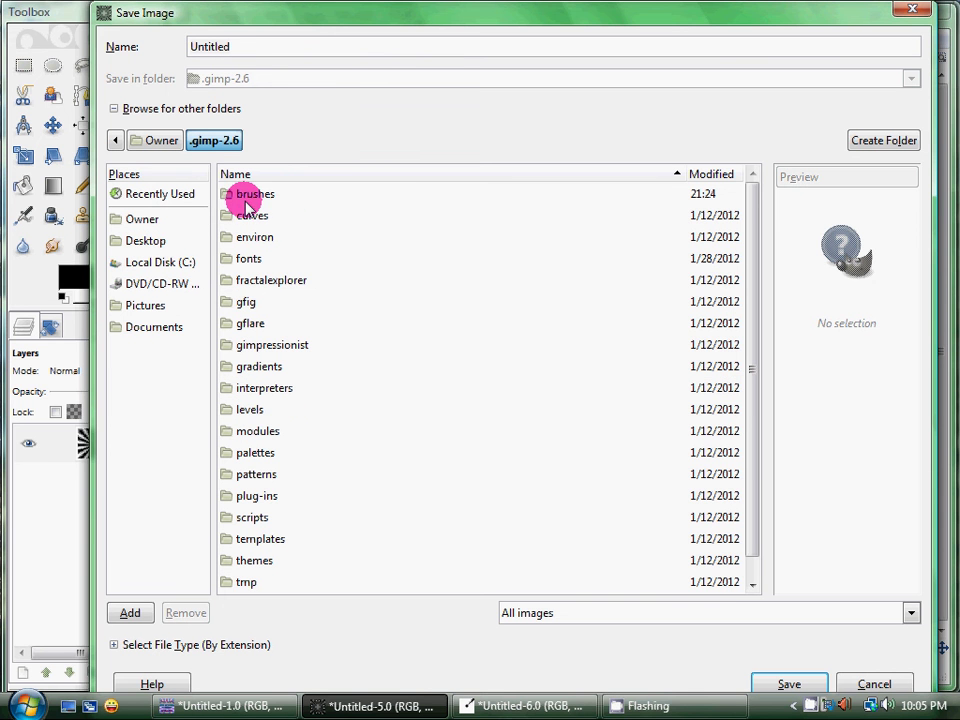
double_click(246, 204)
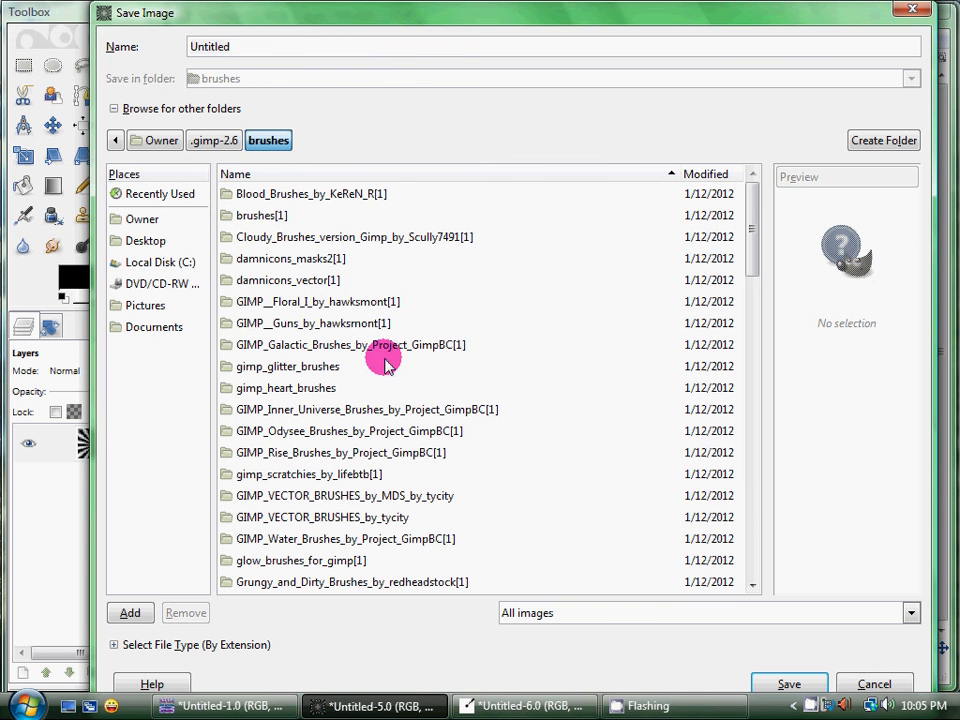
double_click(250, 40)
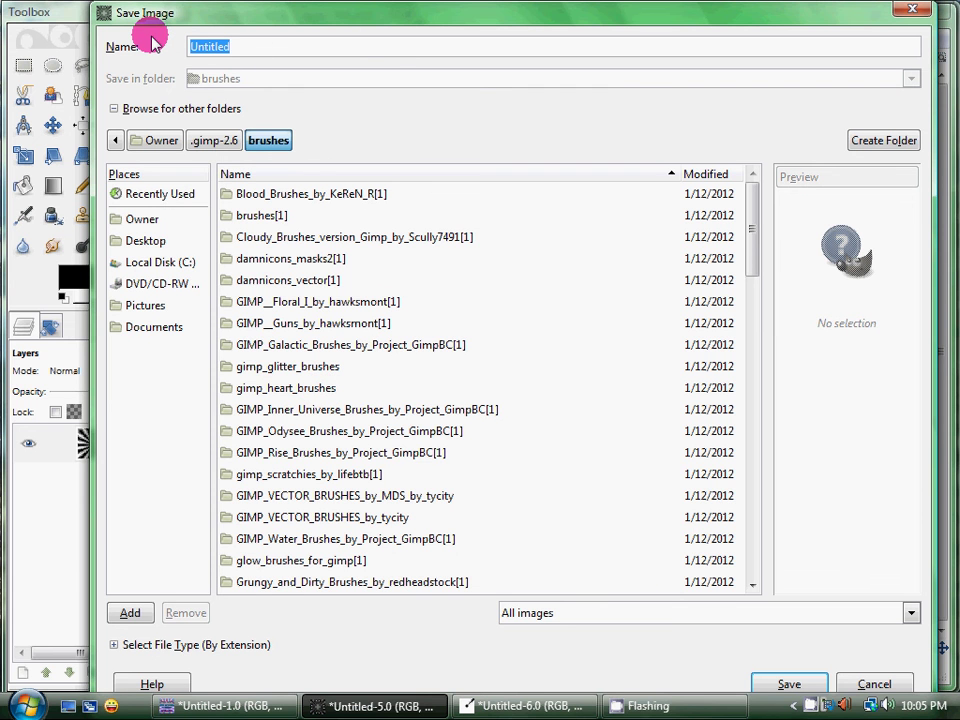
type("Vector.")
Step: Pick GIMP brush as the file type, then cancel instead of overwriting Vector.gbr
left_click(248, 645)
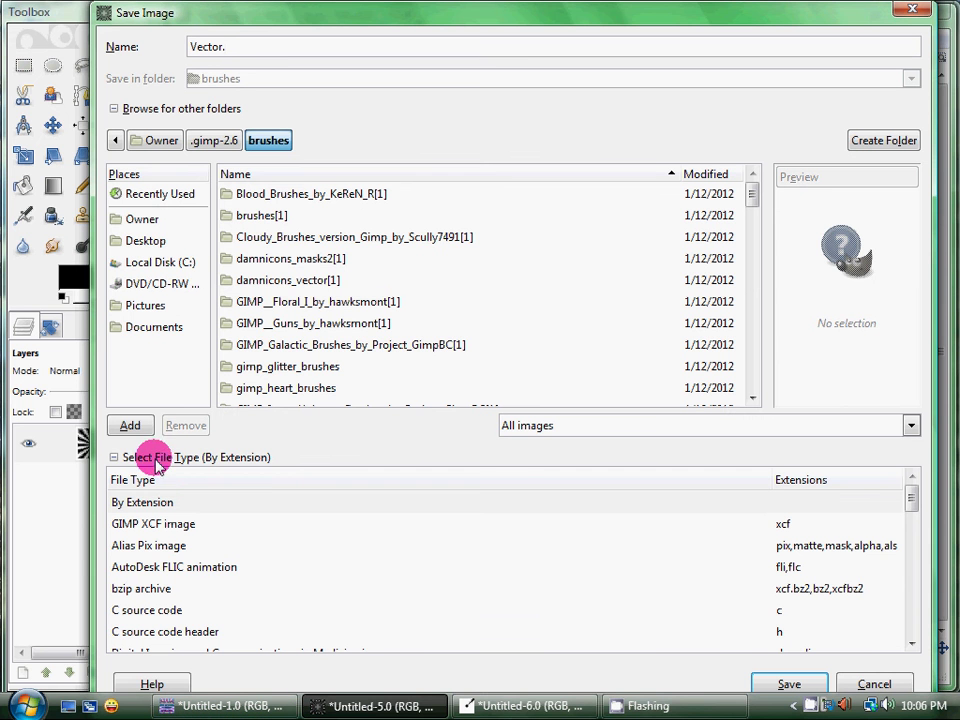
left_click(912, 647)
left_click(912, 647)
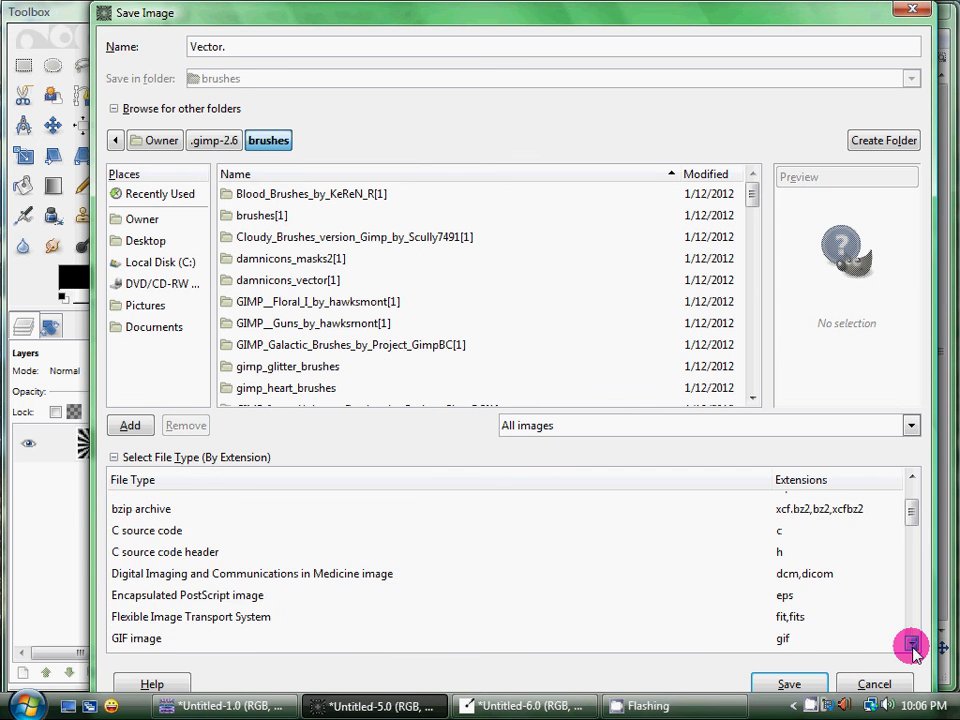
left_click(912, 647)
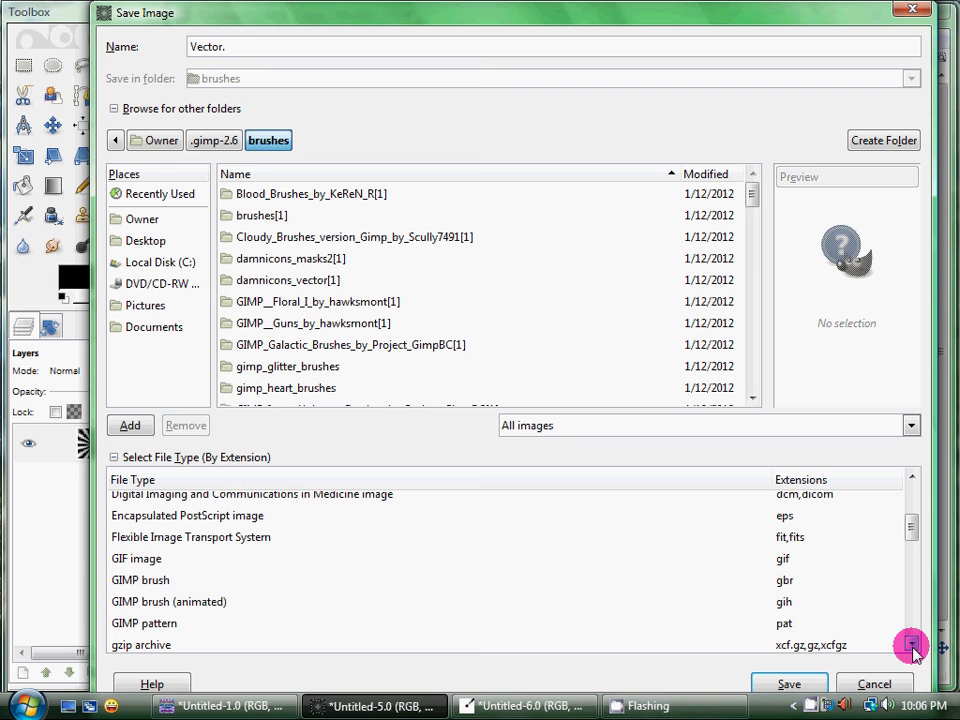
left_click(140, 582)
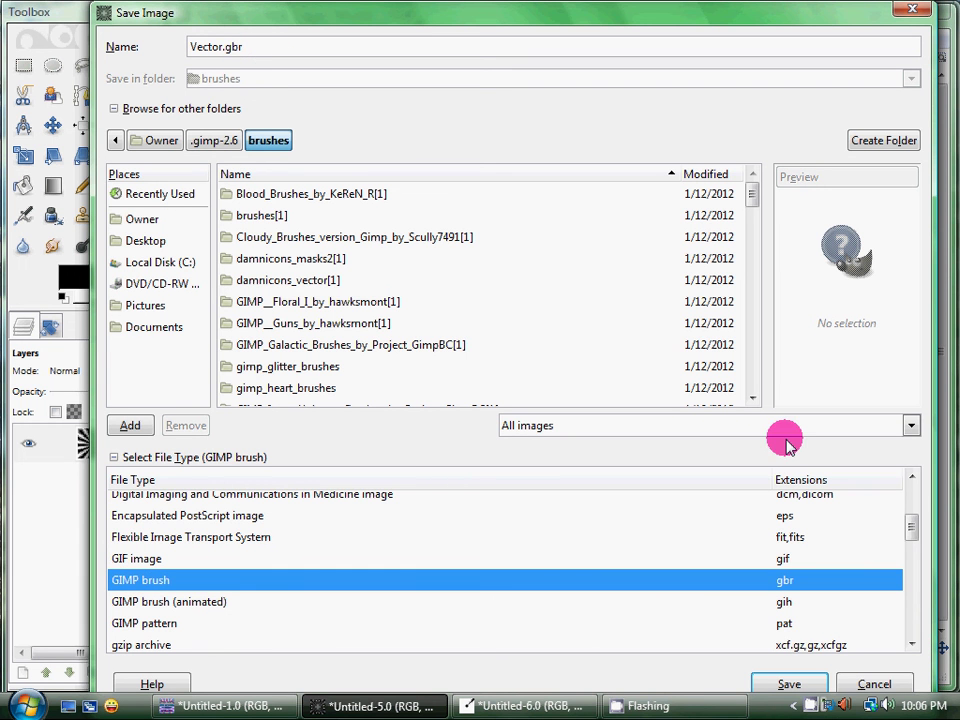
left_click(789, 686)
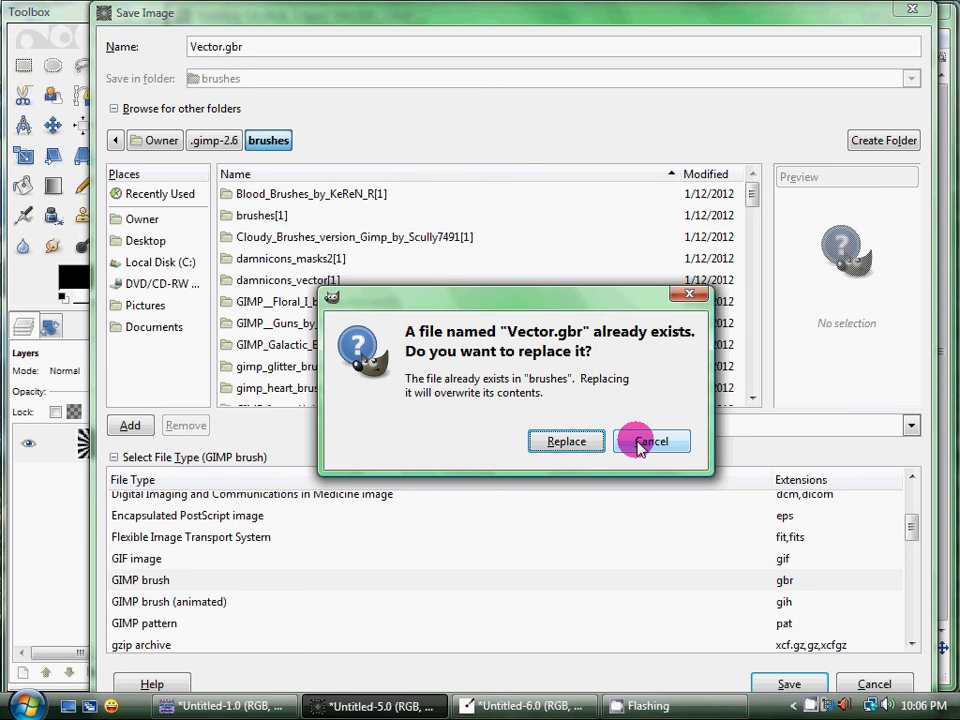
left_click(645, 443)
left_click(912, 9)
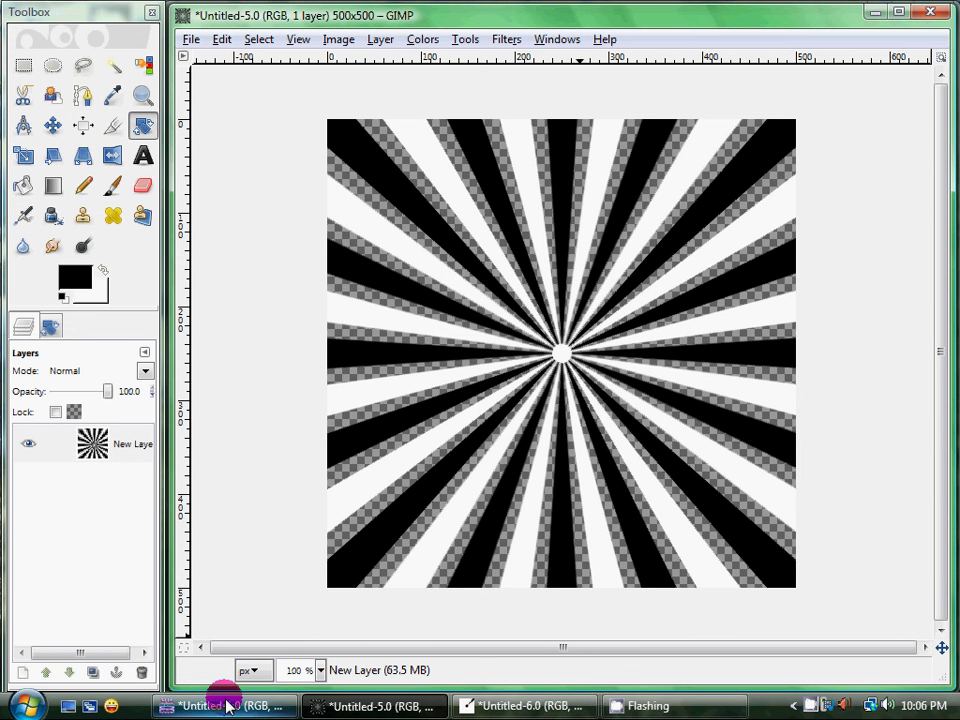
Step: Create a new 500x500 image and enlarge its window to fill the screen
left_click(190, 39)
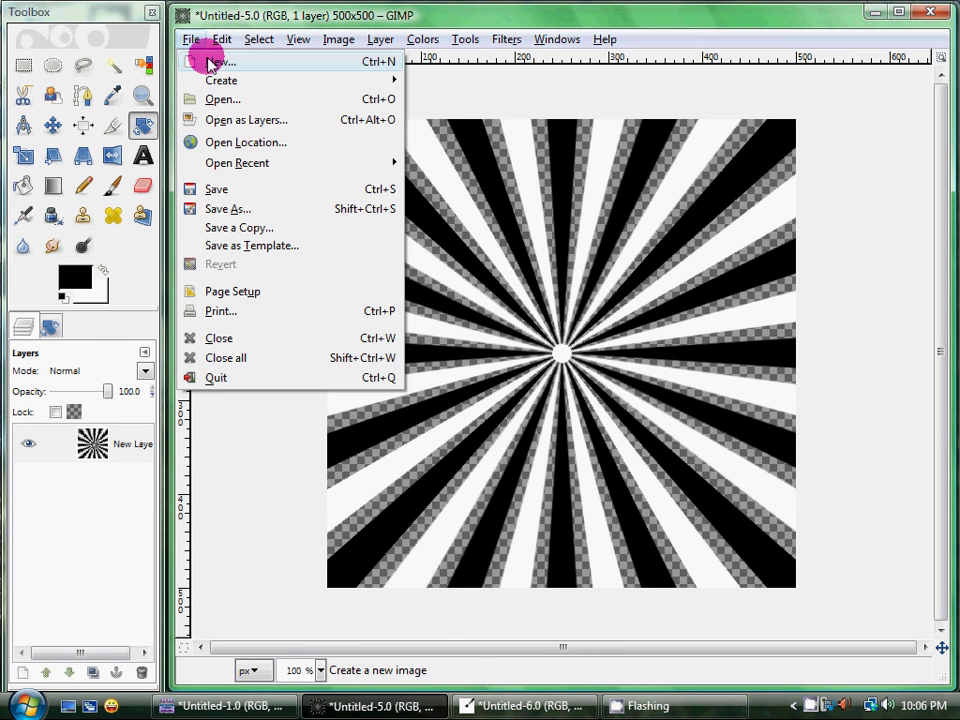
left_click(212, 62)
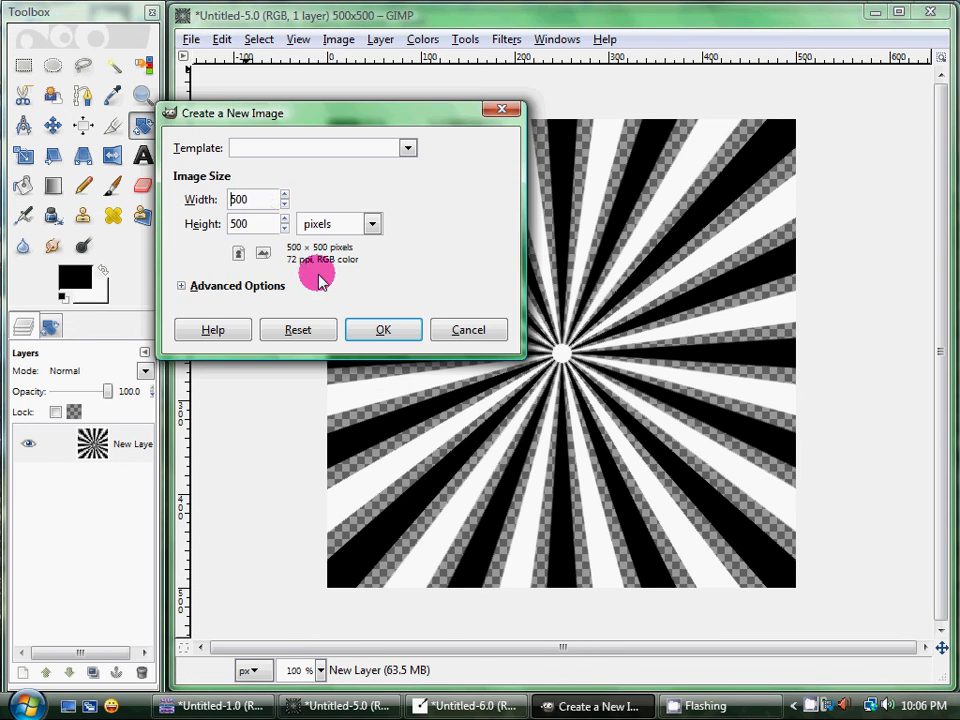
left_click(388, 340)
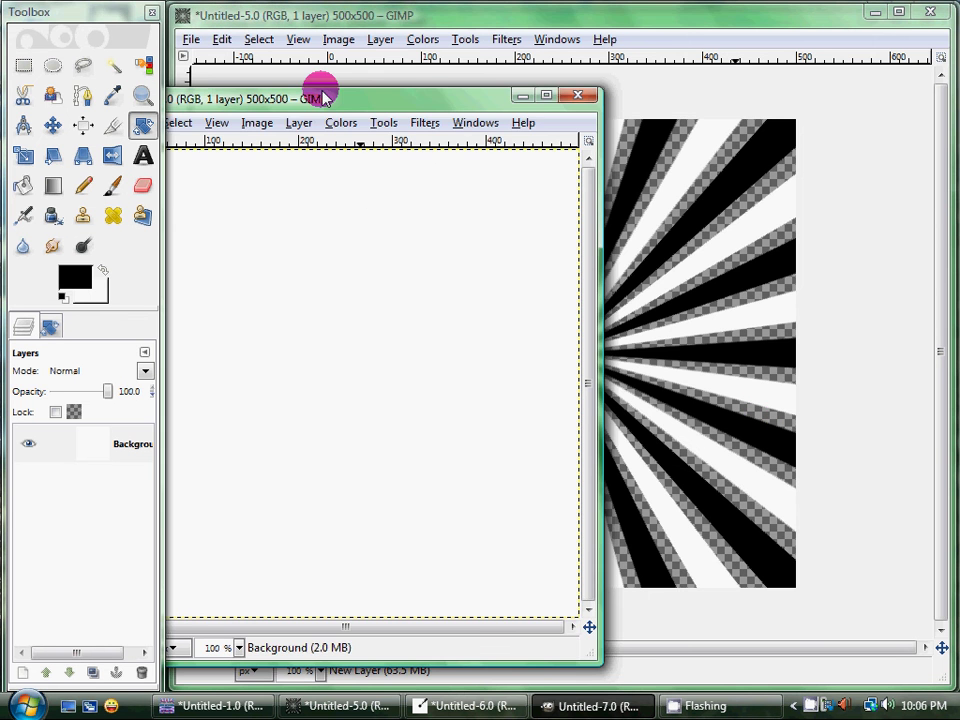
left_click_drag(321, 90, 407, 11)
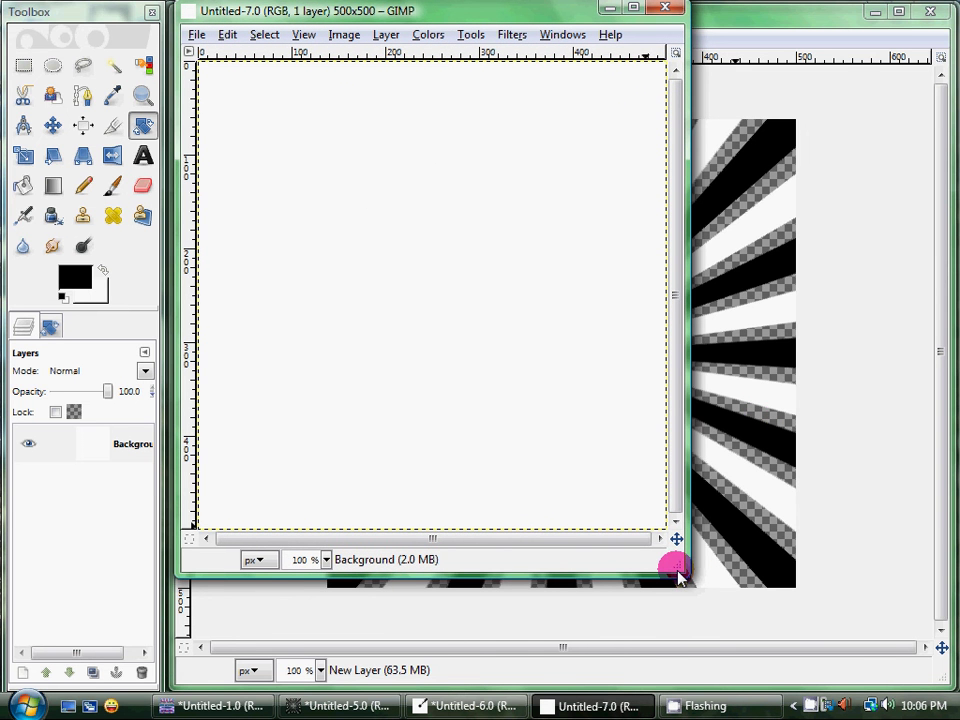
left_click_drag(677, 575, 936, 686)
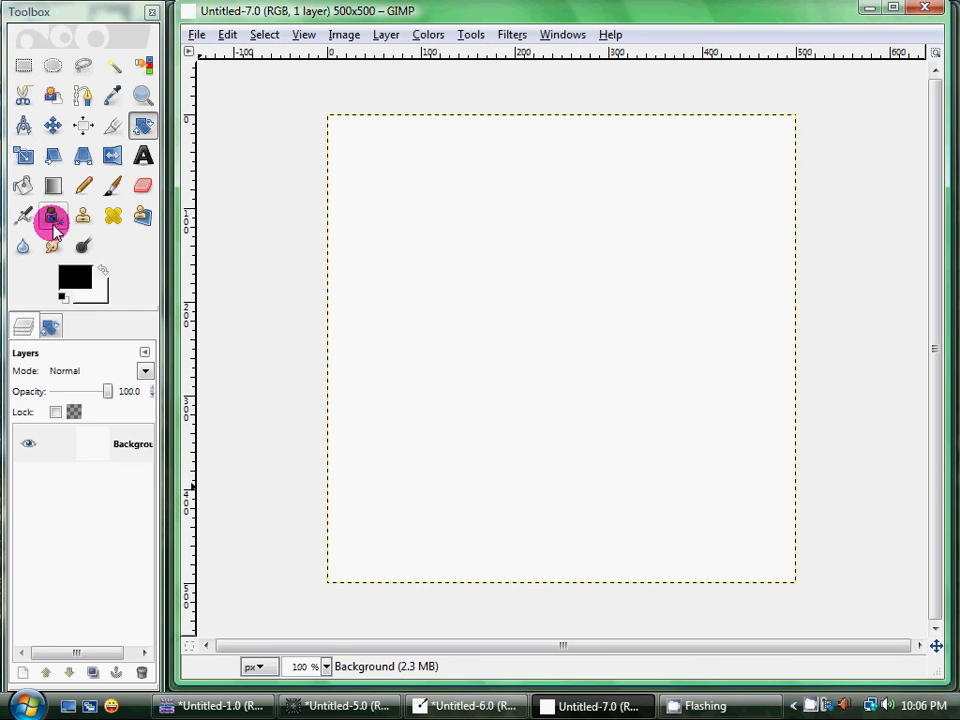
Step: Set the foreground colour to pink ff0096 and bucket-fill the canvas with it
left_click(70, 280)
left_click(377, 313)
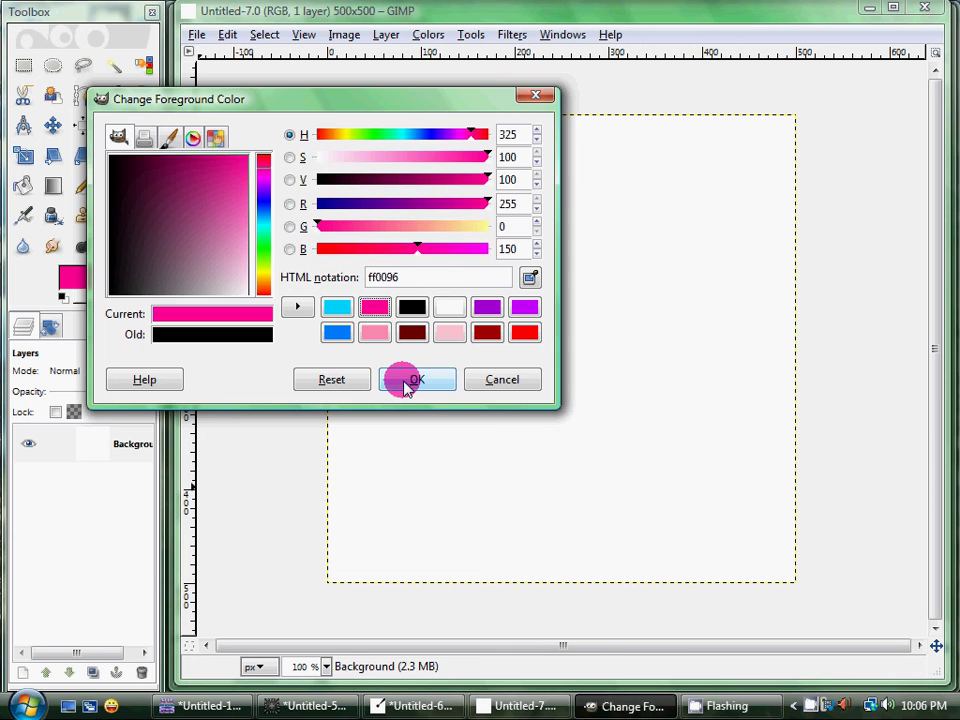
left_click(412, 379)
left_click(20, 184)
left_click(597, 380)
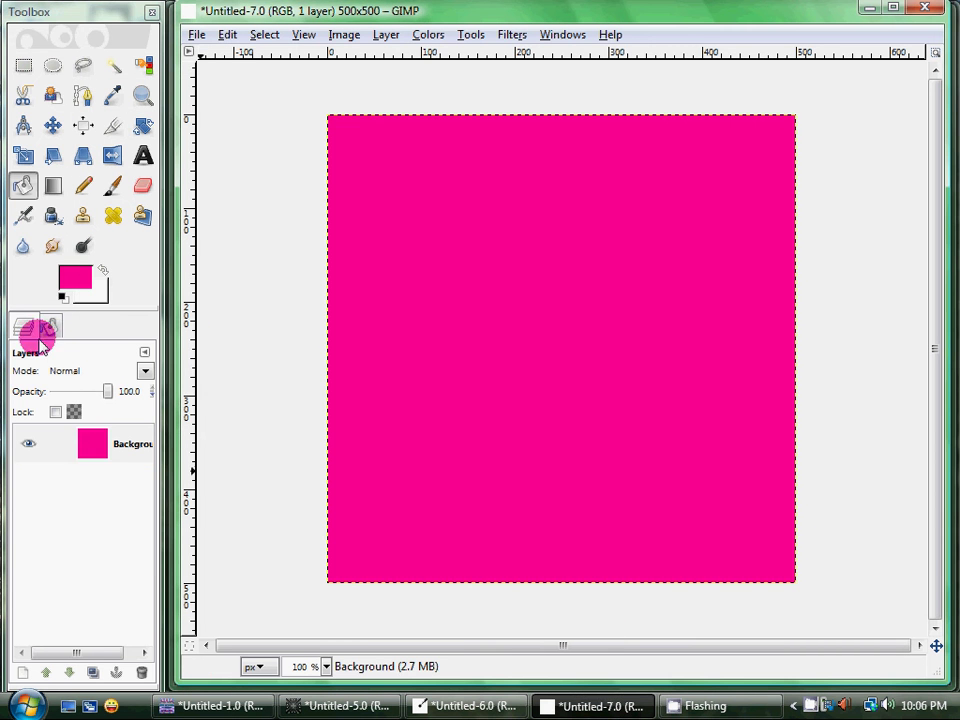
left_click(385, 35)
Step: Add a transparent New Layer above the pink background and switch to the Paintbrush
left_click(420, 57)
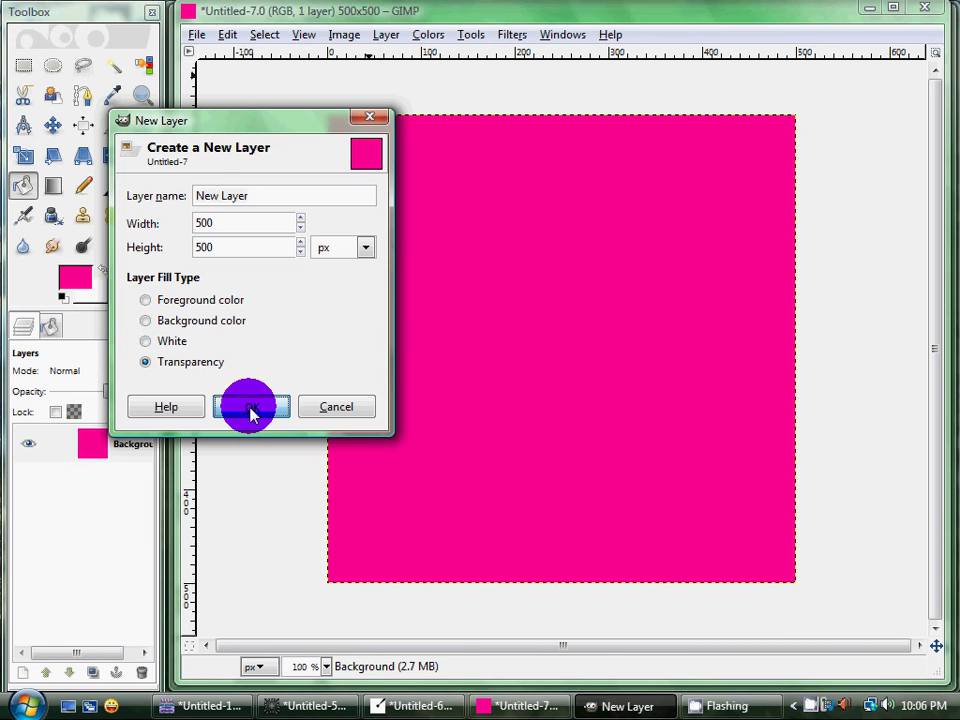
left_click(250, 407)
left_click(113, 185)
left_click(48, 327)
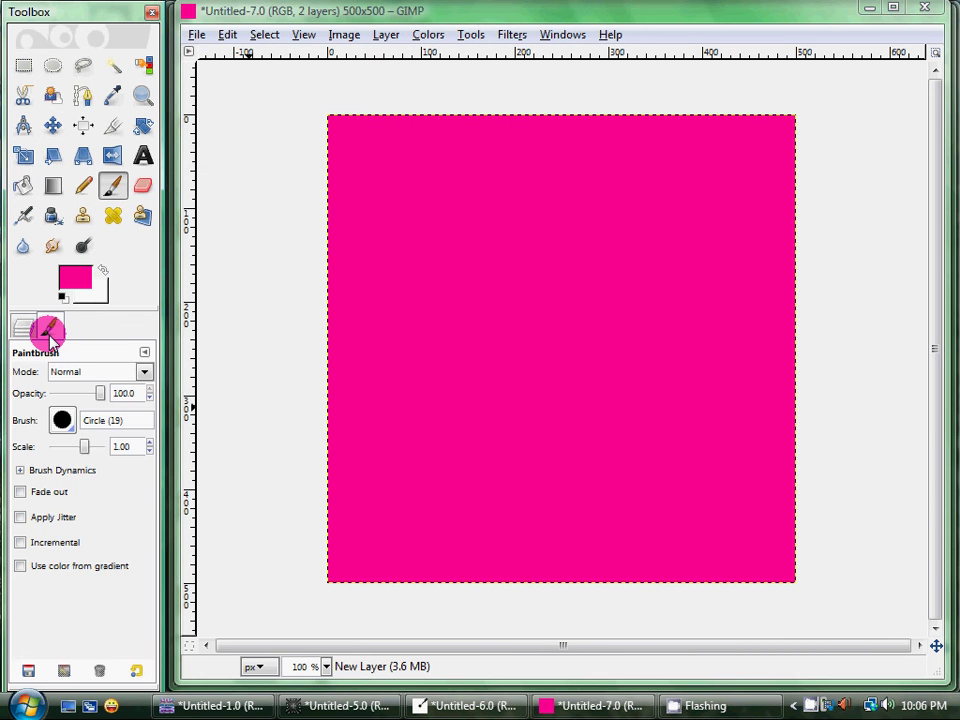
Step: Select the Vector Brush by entering 'Ve' in the brush field
left_click(63, 421)
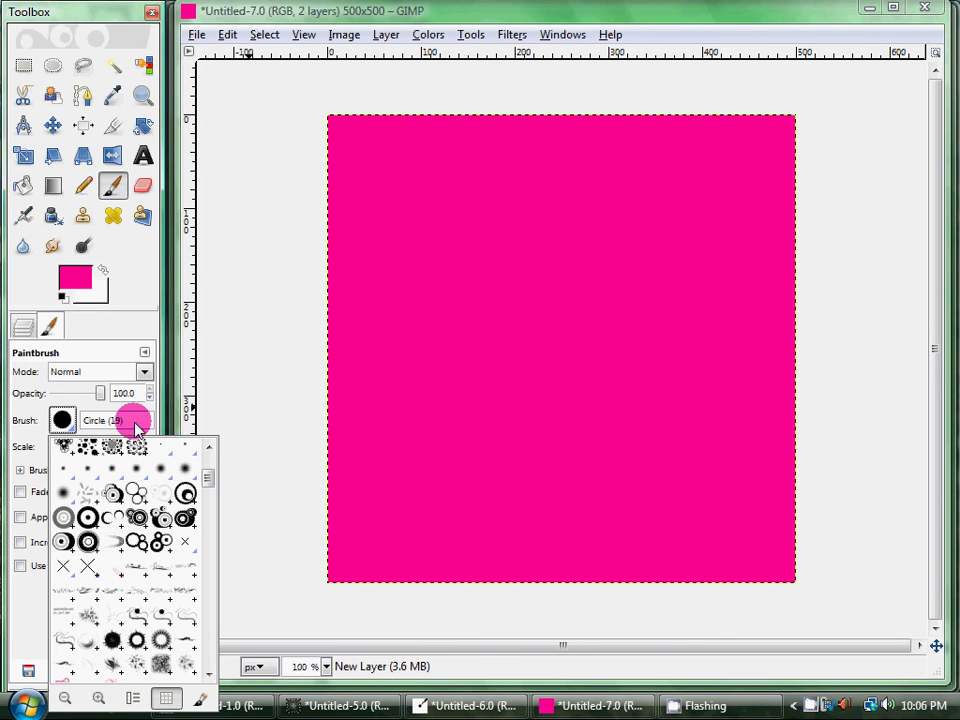
left_click(57, 421)
type("V")
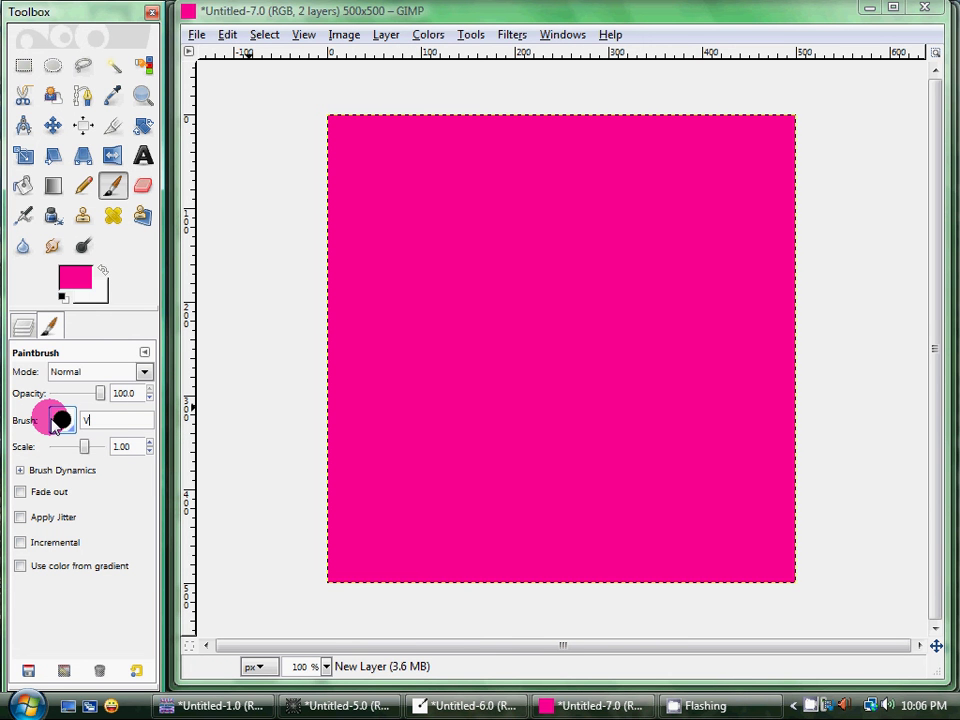
type("ector Brush")
key("Return")
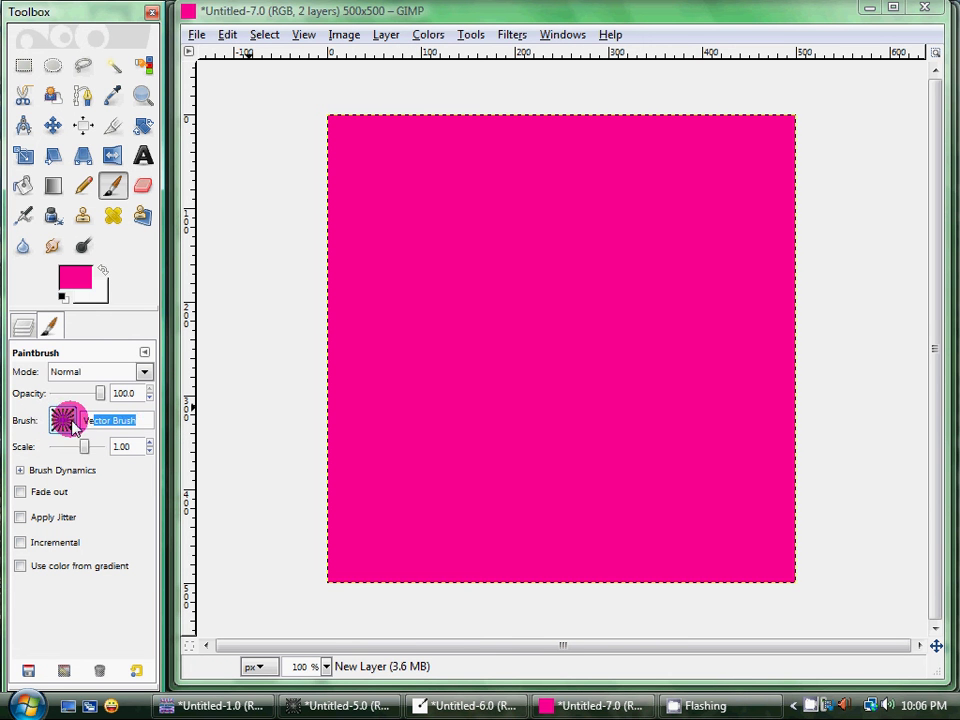
Step: Stamp the Vector Brush once at the centre of the pink canvas
left_click(565, 357)
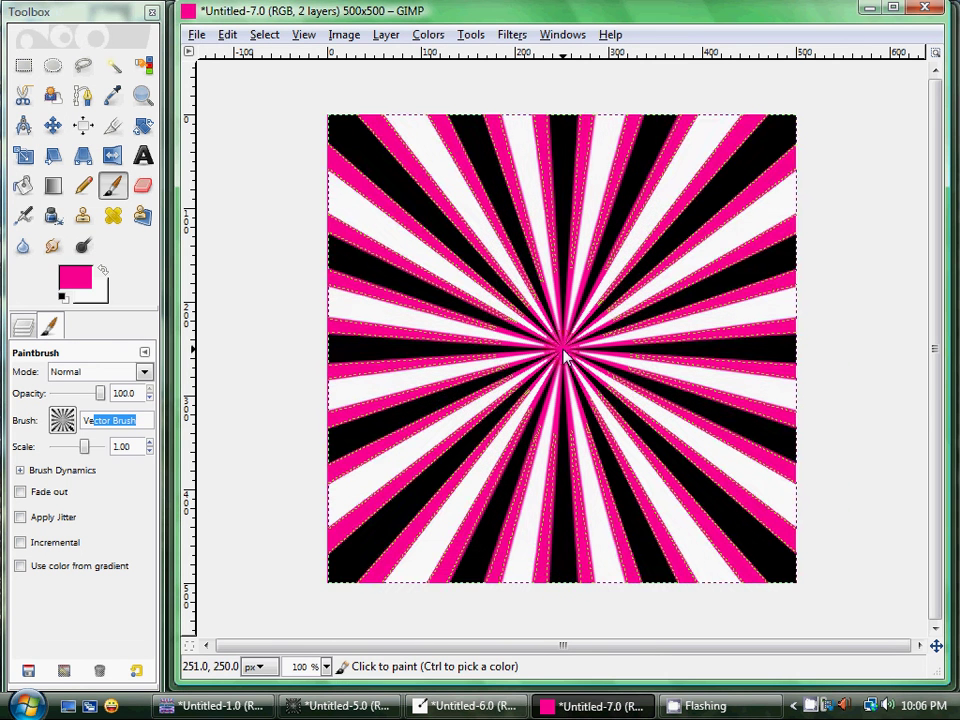